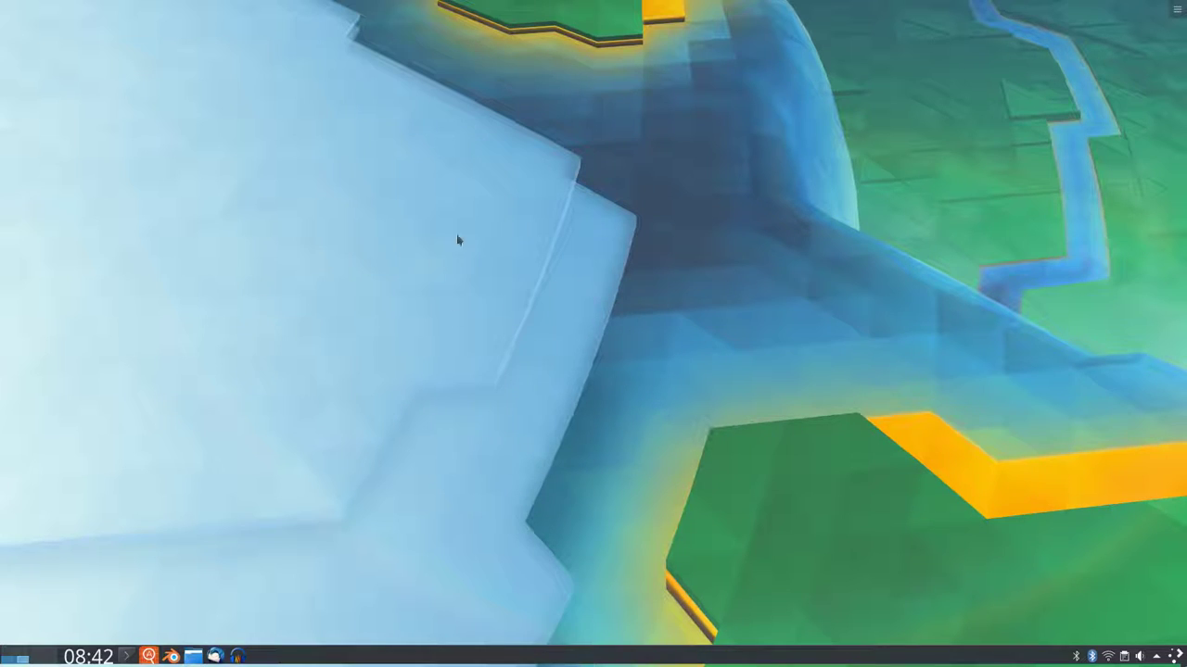
# Open the desktop's wallpaper settings and move the dialog away from the screen corner.
pyautogui.rightClick(389, 316)
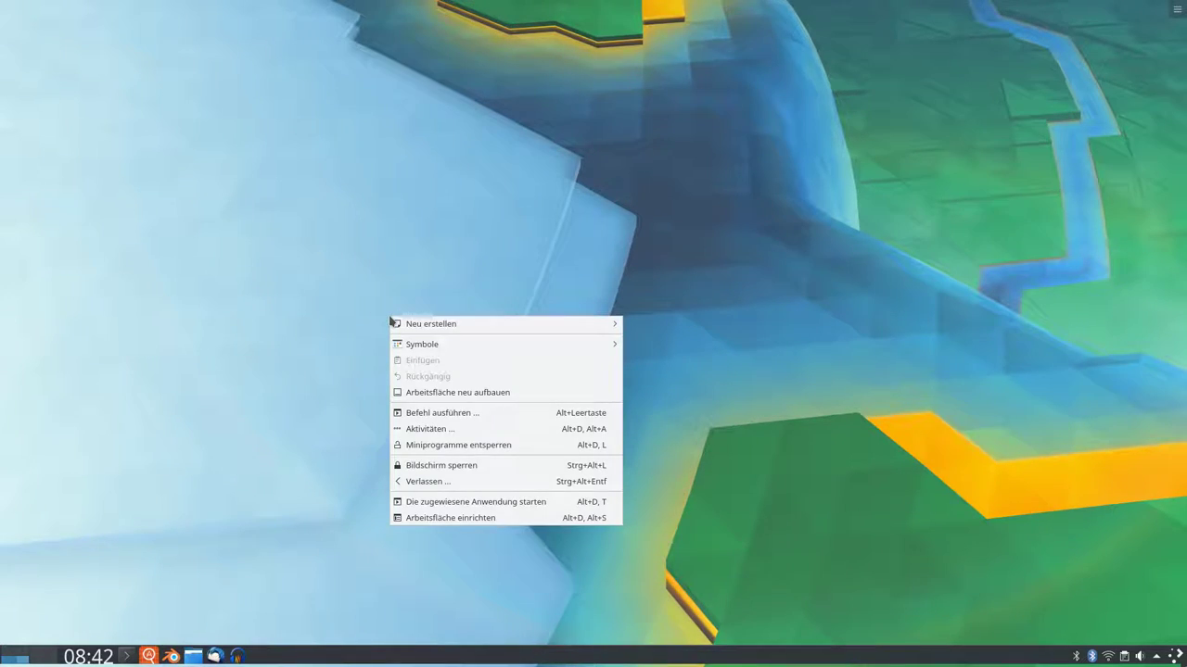
pyautogui.click(511, 522)
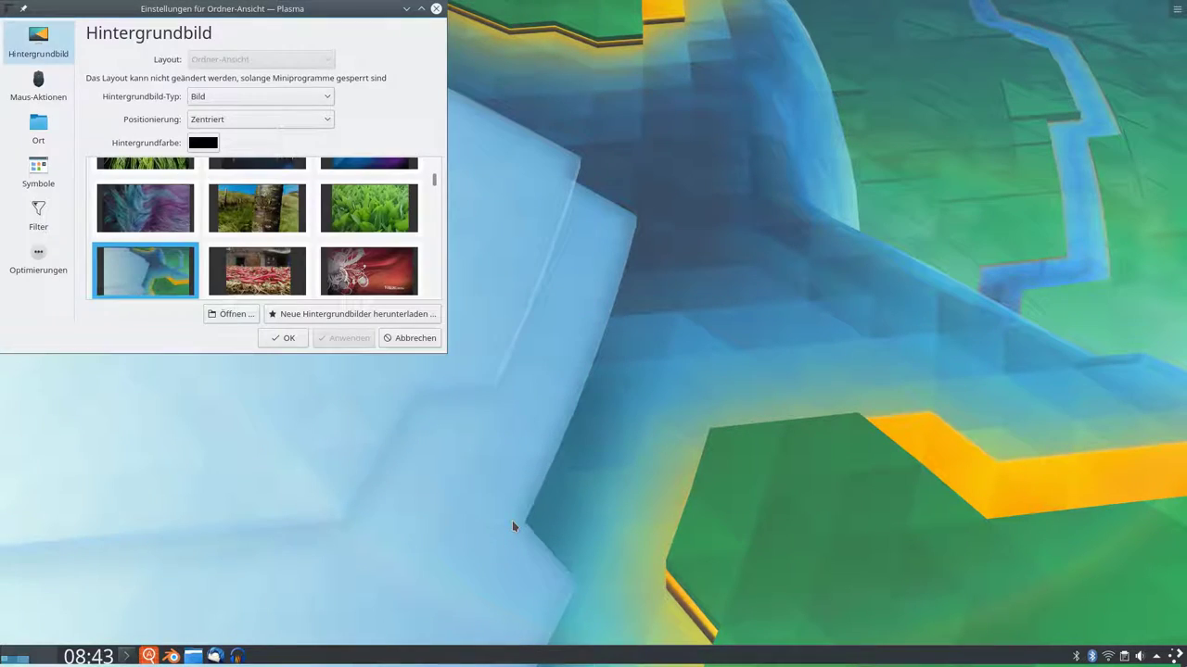
pyautogui.moveTo(346, 4); pyautogui.dragTo(480, 100)
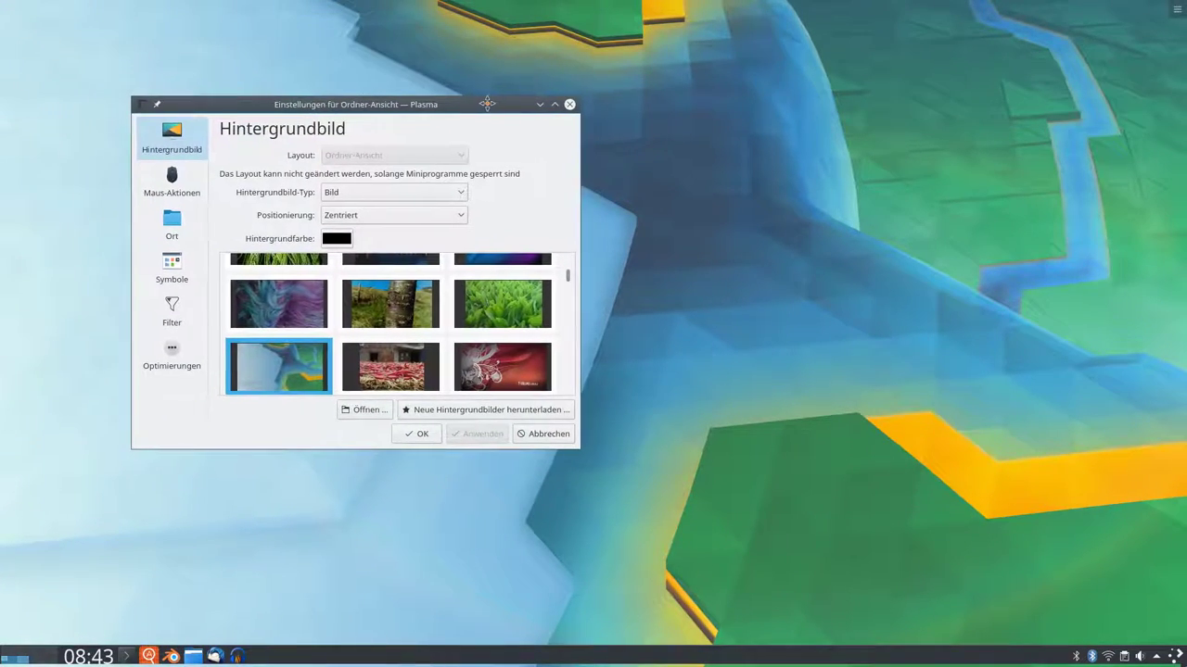
# Apply the red Tuxedo_10 wallpaper from the list of available images to the desktop.
pyautogui.scroll(-2, 499, 362)
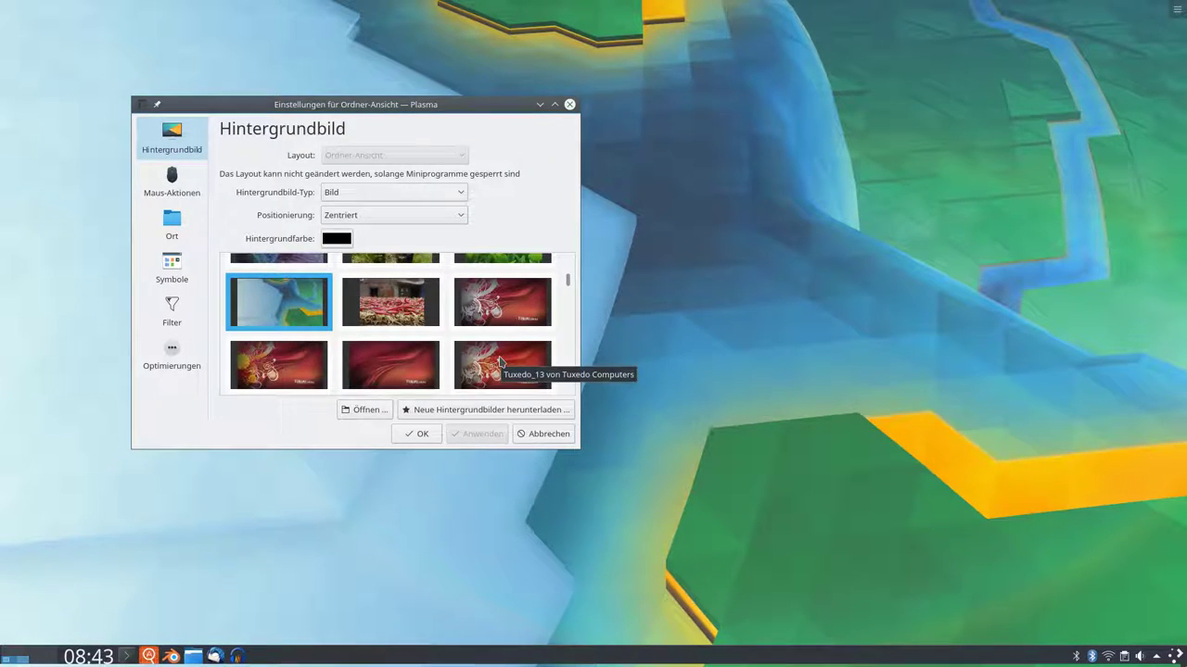
pyautogui.scroll(1, 473, 380)
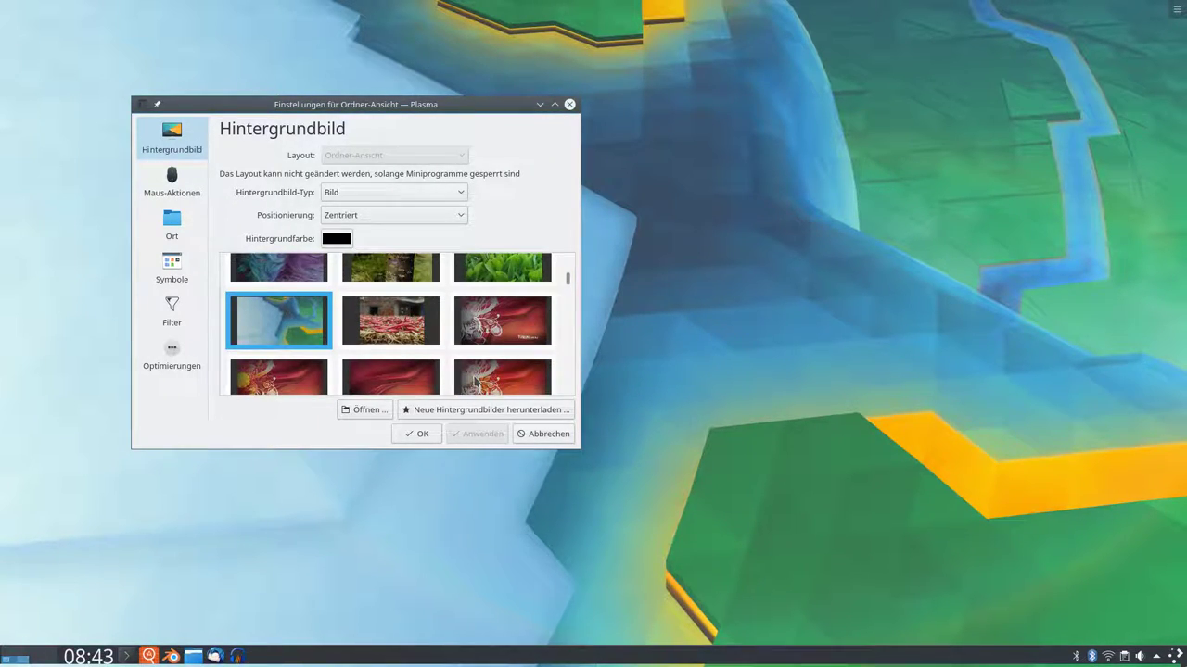
pyautogui.scroll(2, 487, 389)
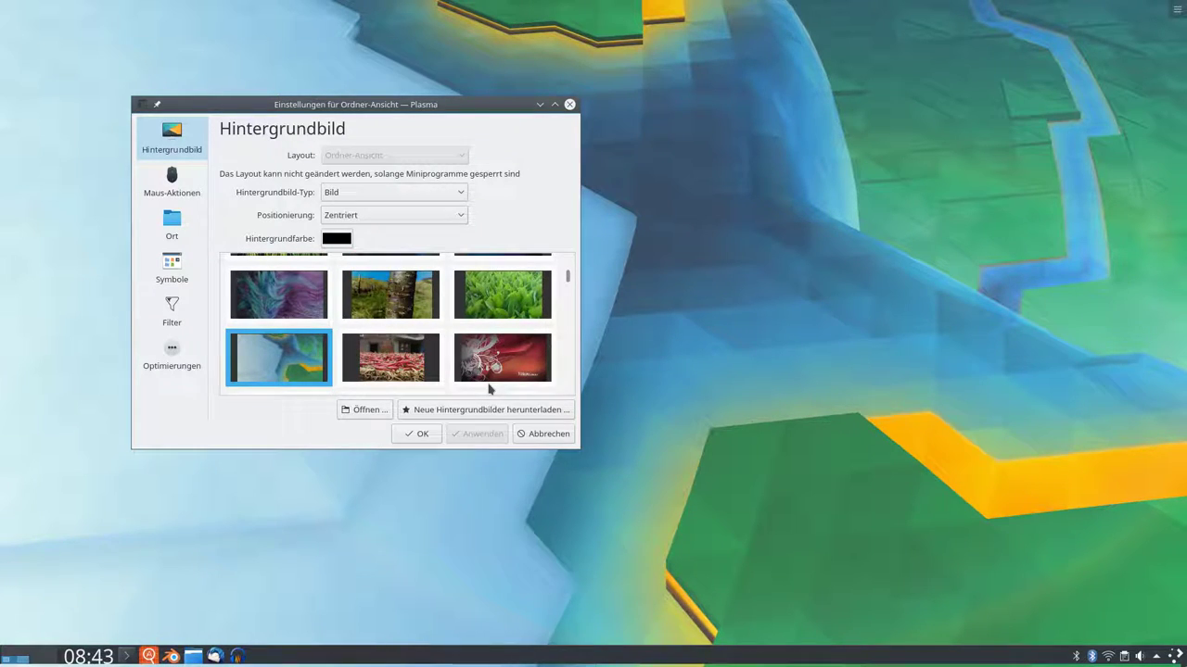
pyautogui.click(522, 364)
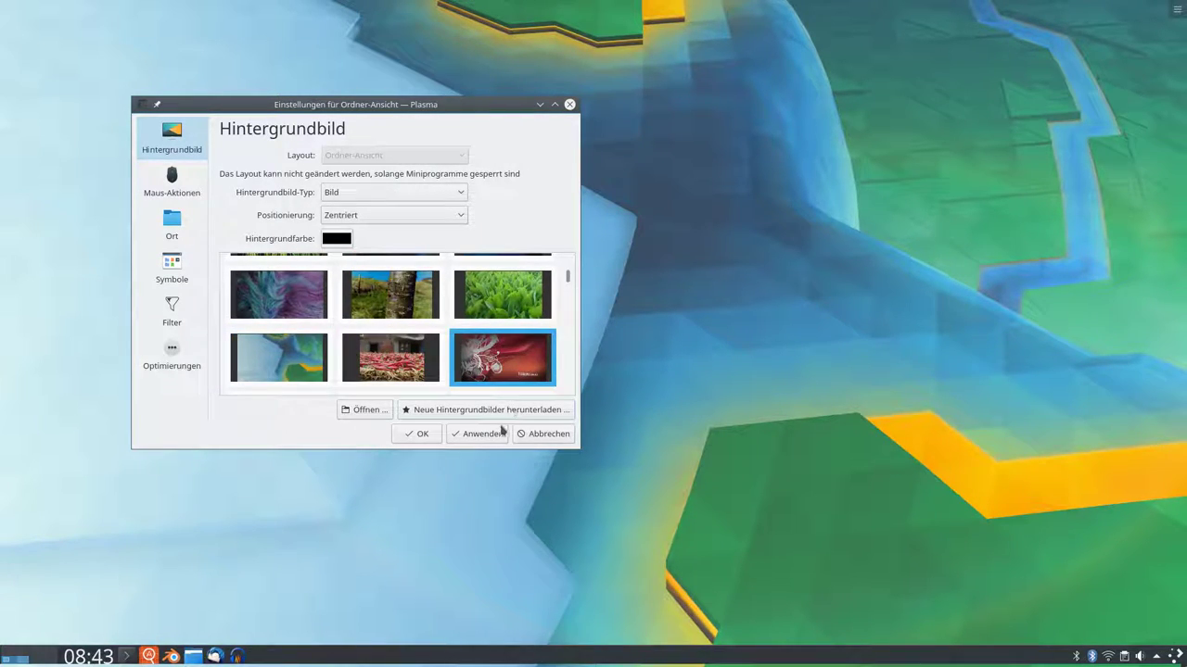
pyautogui.click(488, 437)
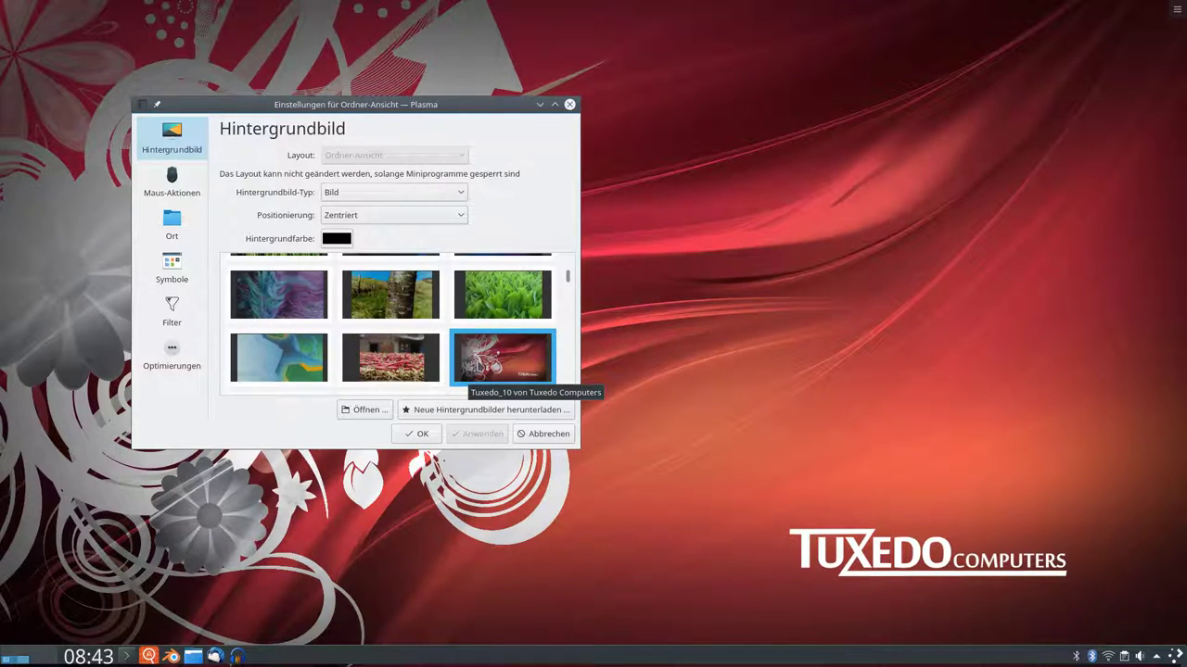
# Look in the Bilder folder for a custom wallpaper image and cancel the image selection.
pyautogui.scroll(3, 491, 366)
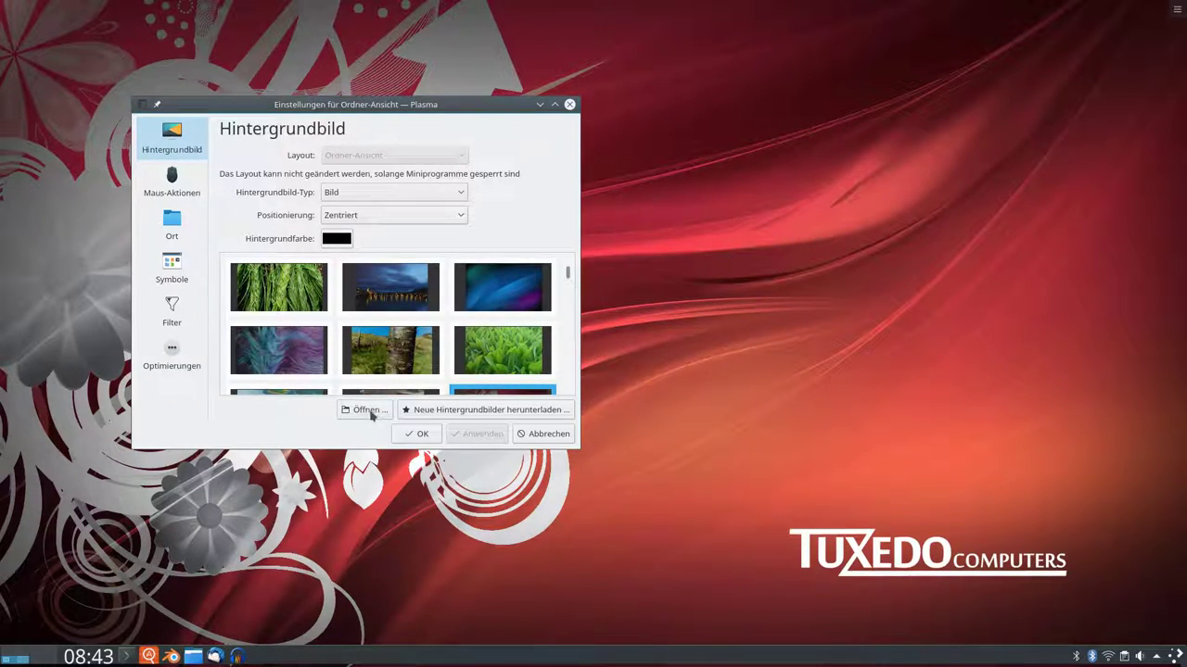
pyautogui.click(369, 411)
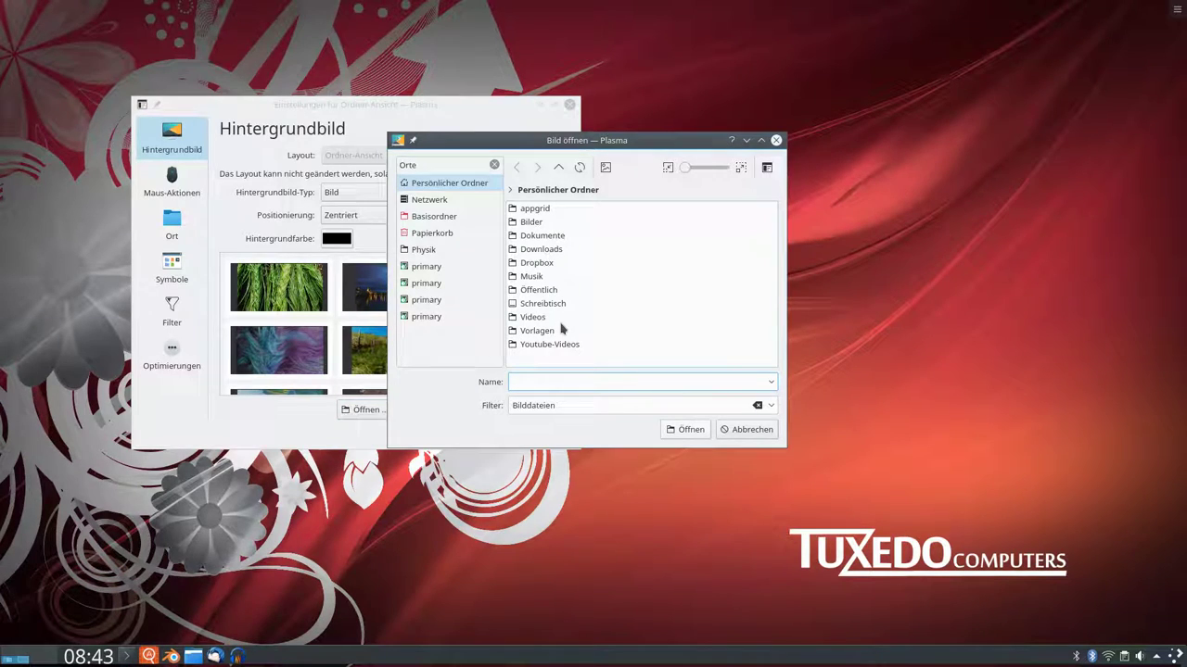
pyautogui.click(535, 225)
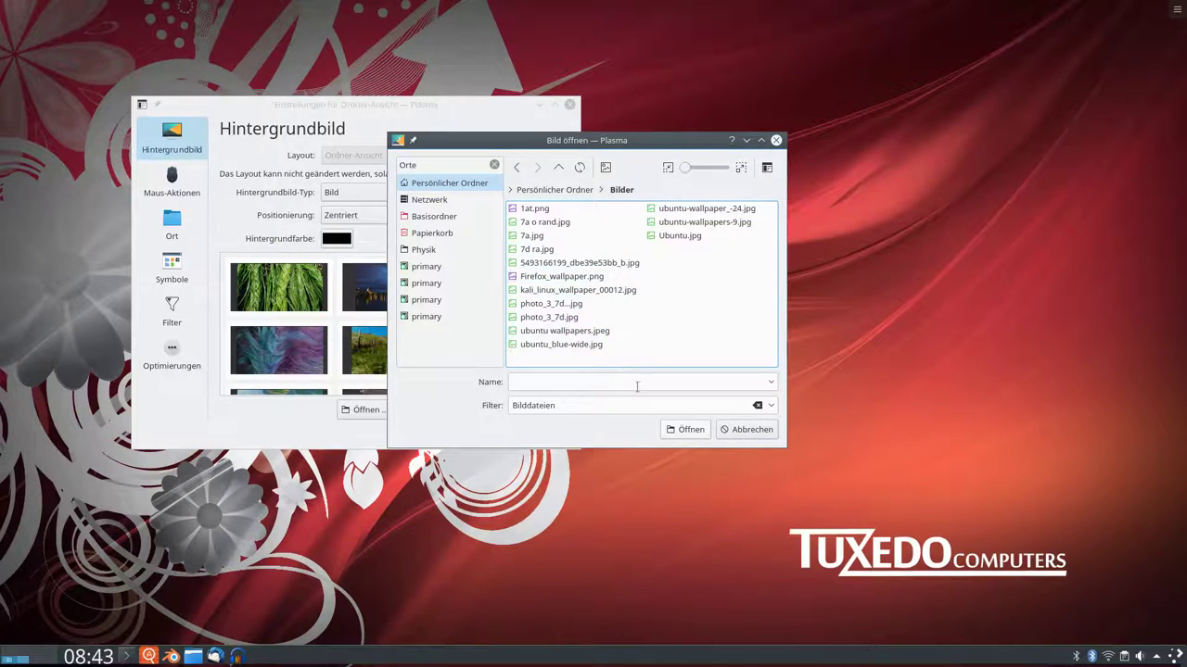
pyautogui.click(749, 430)
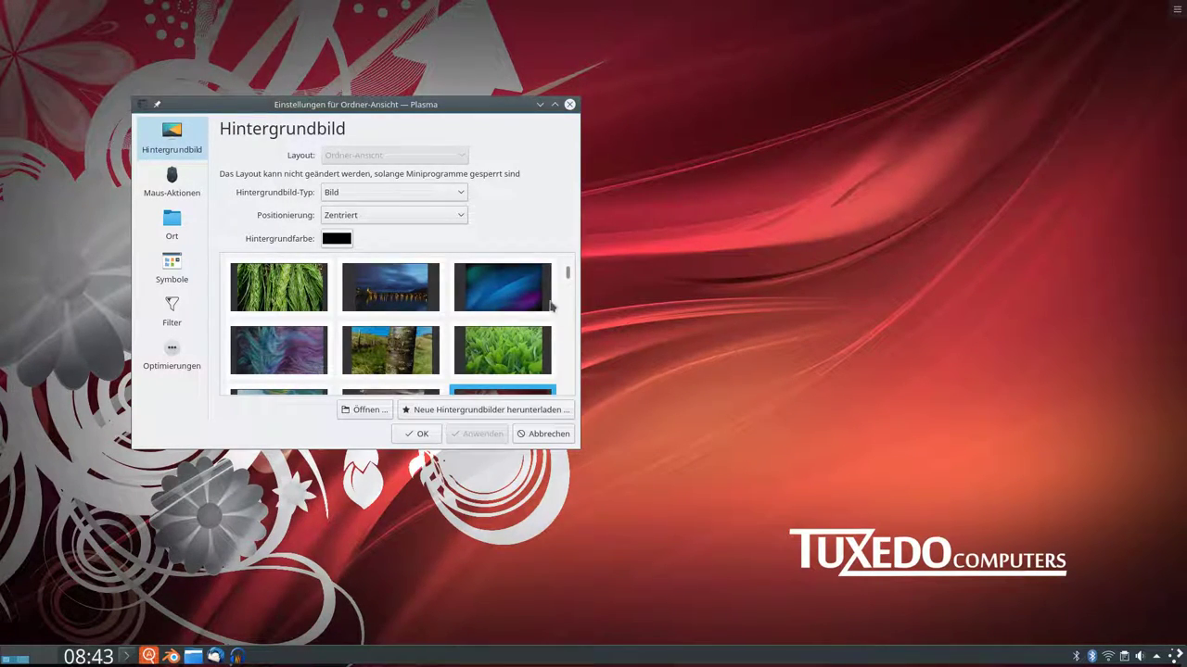
# Apply the dark wallpaper with the teal and purple Ubuntu-style logo and close the settings.
pyautogui.scroll(3, 339, 345)
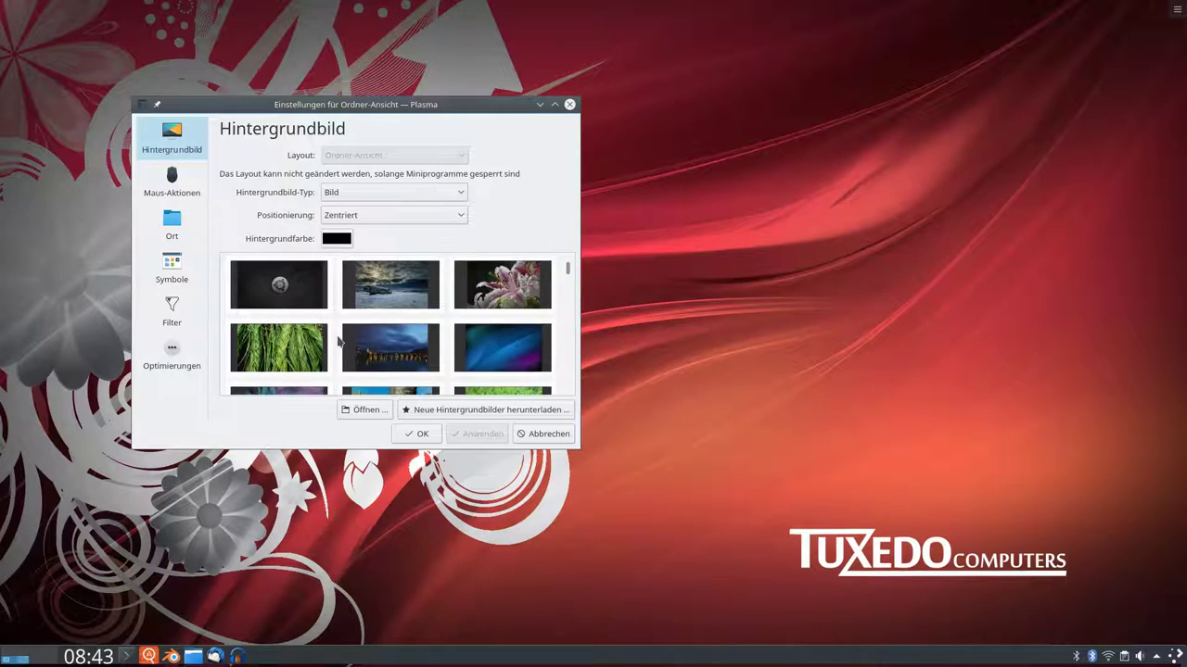
pyautogui.scroll(2, 339, 343)
pyautogui.click(422, 278)
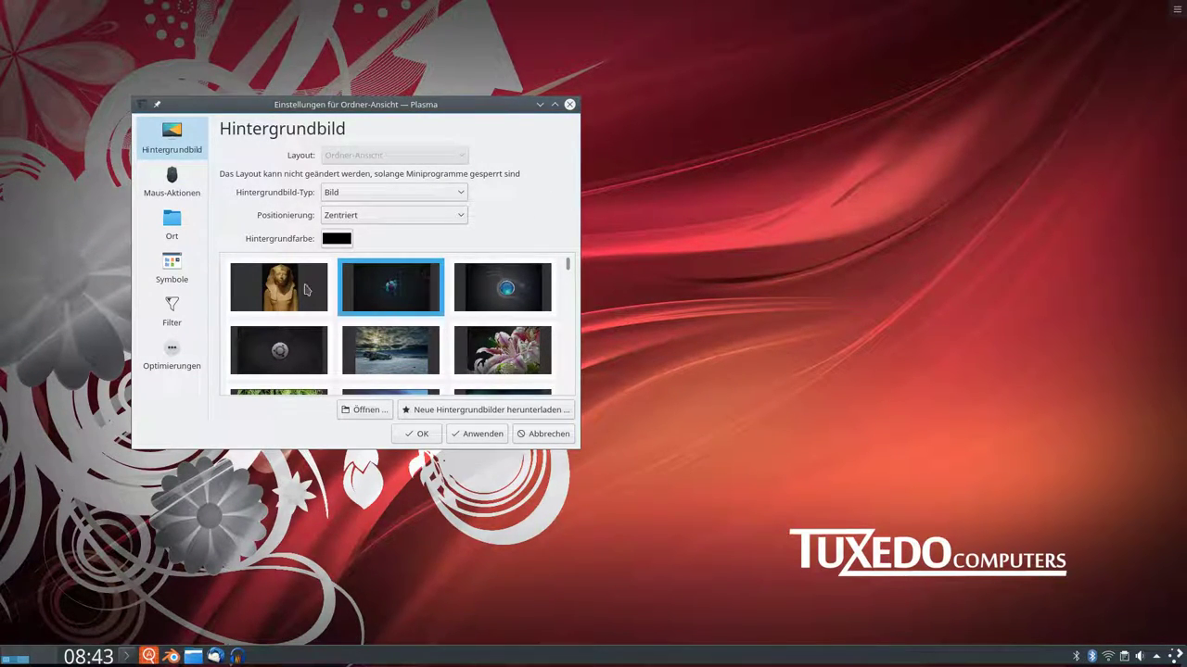
pyautogui.click(479, 436)
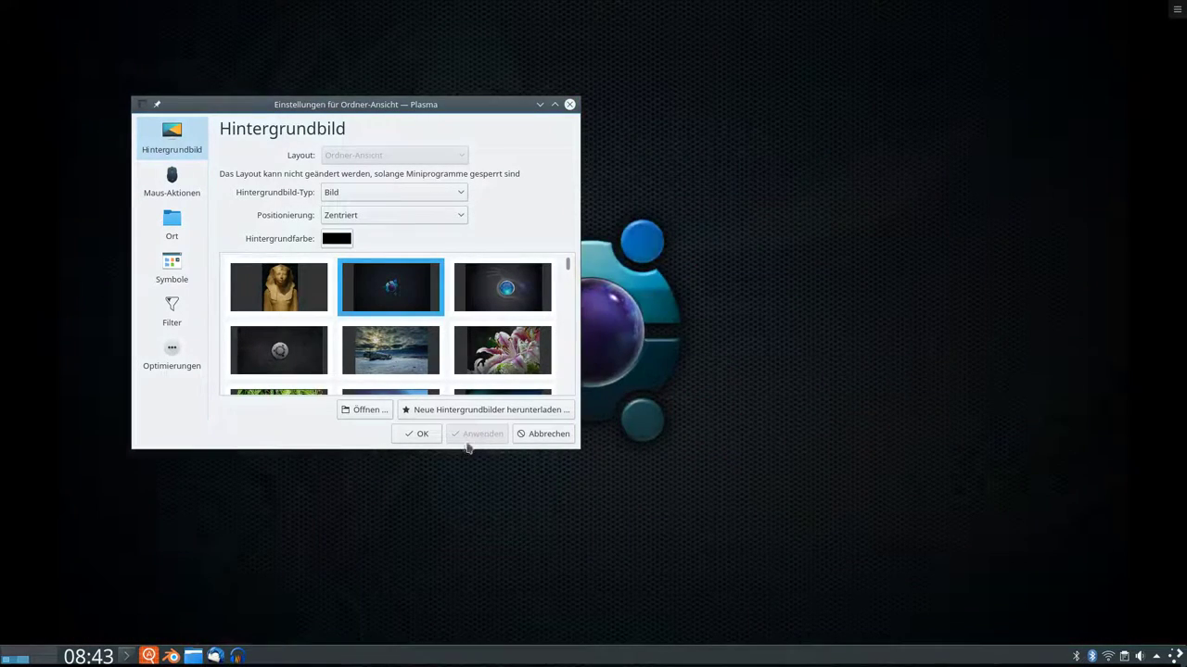
pyautogui.click(419, 434)
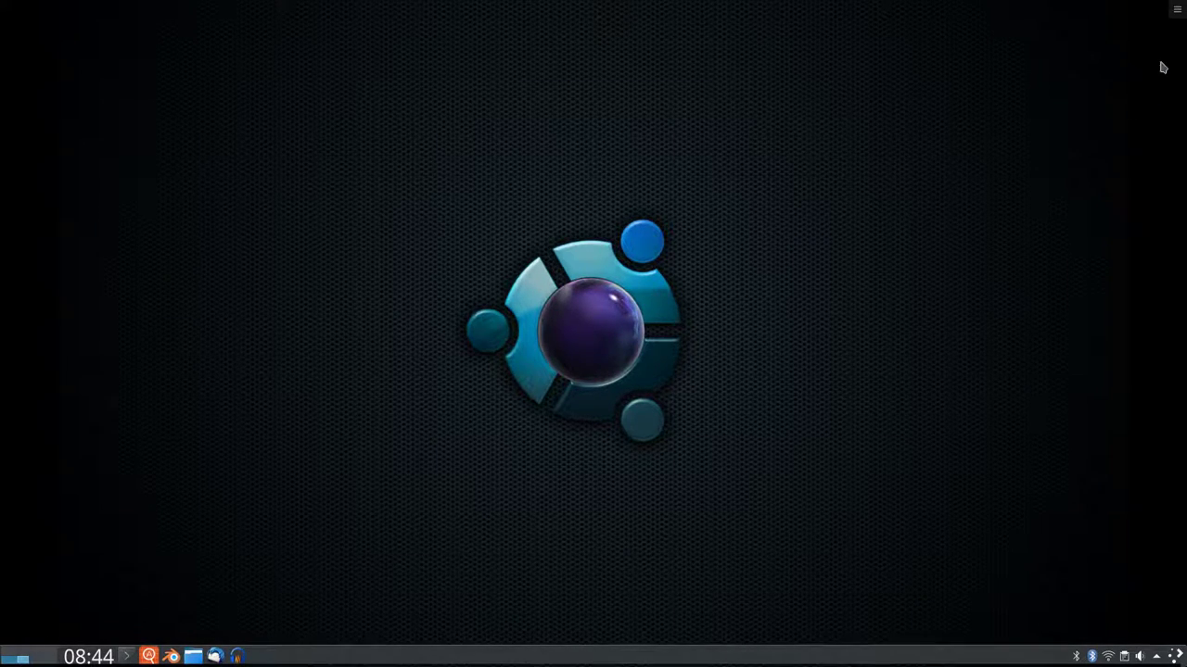
# Unlock the widgets to check the panel's edit controls and lock the widgets again.
pyautogui.click(1177, 10)
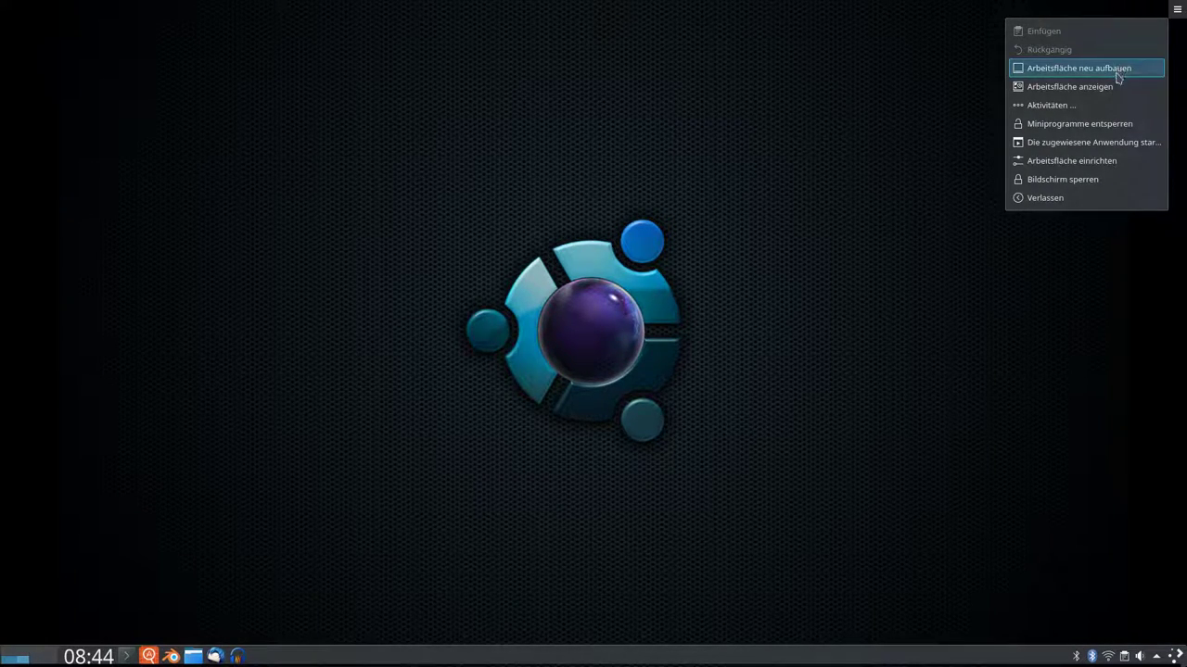
pyautogui.click(1138, 131)
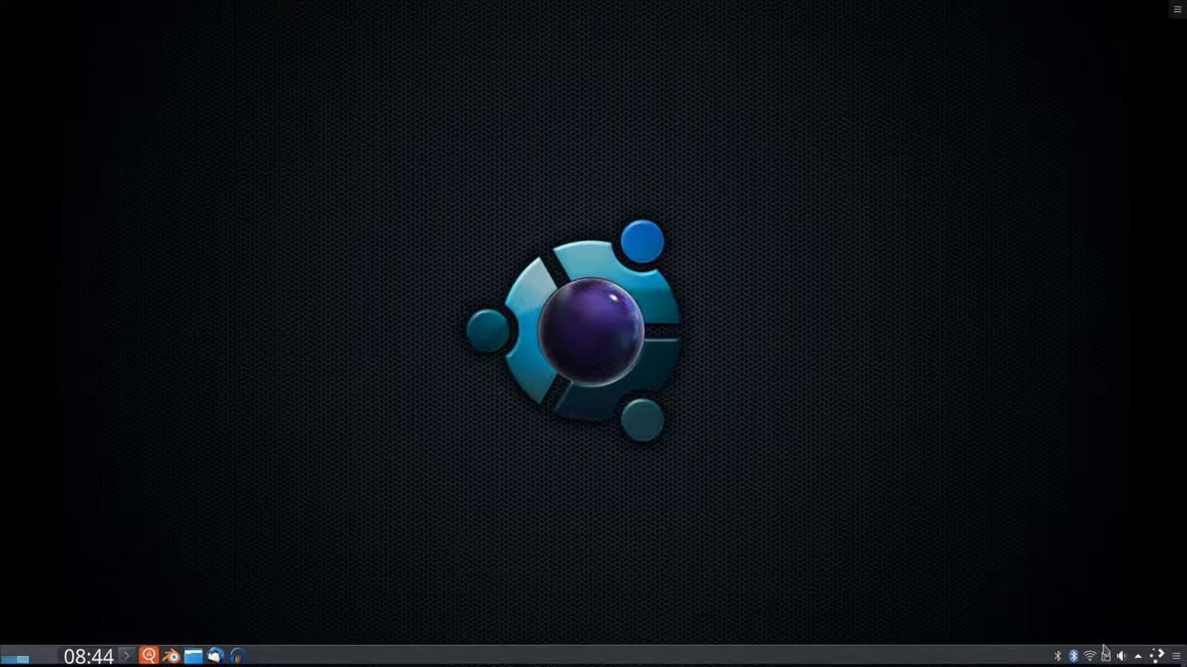
pyautogui.click(1177, 658)
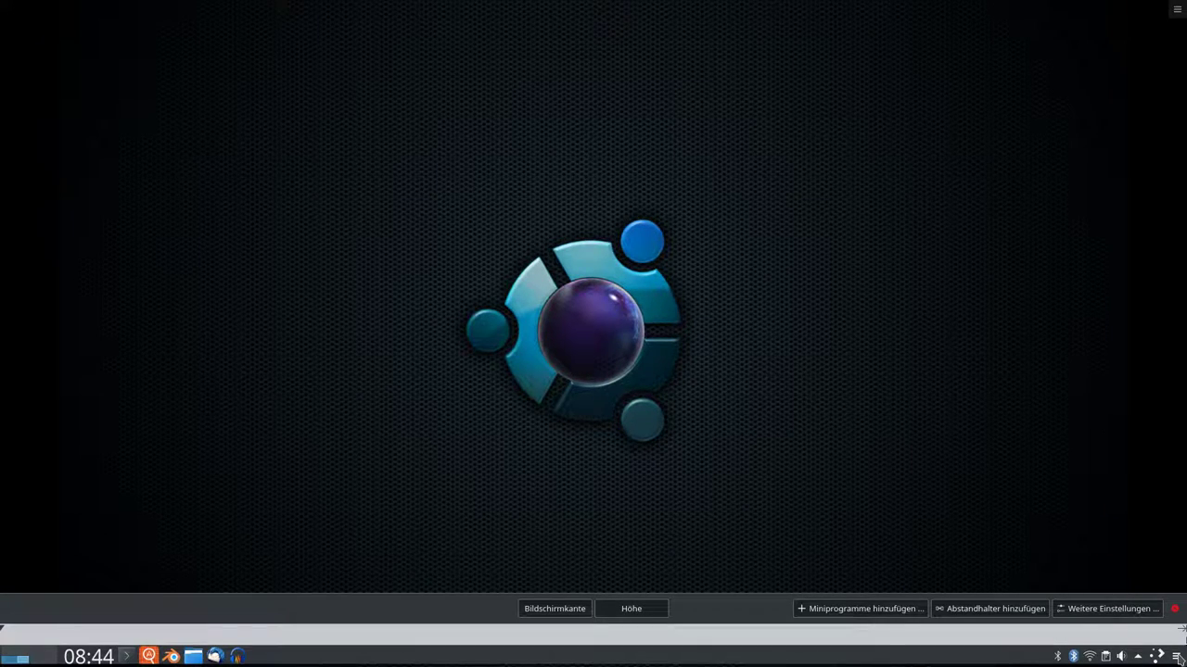
pyautogui.click(1177, 657)
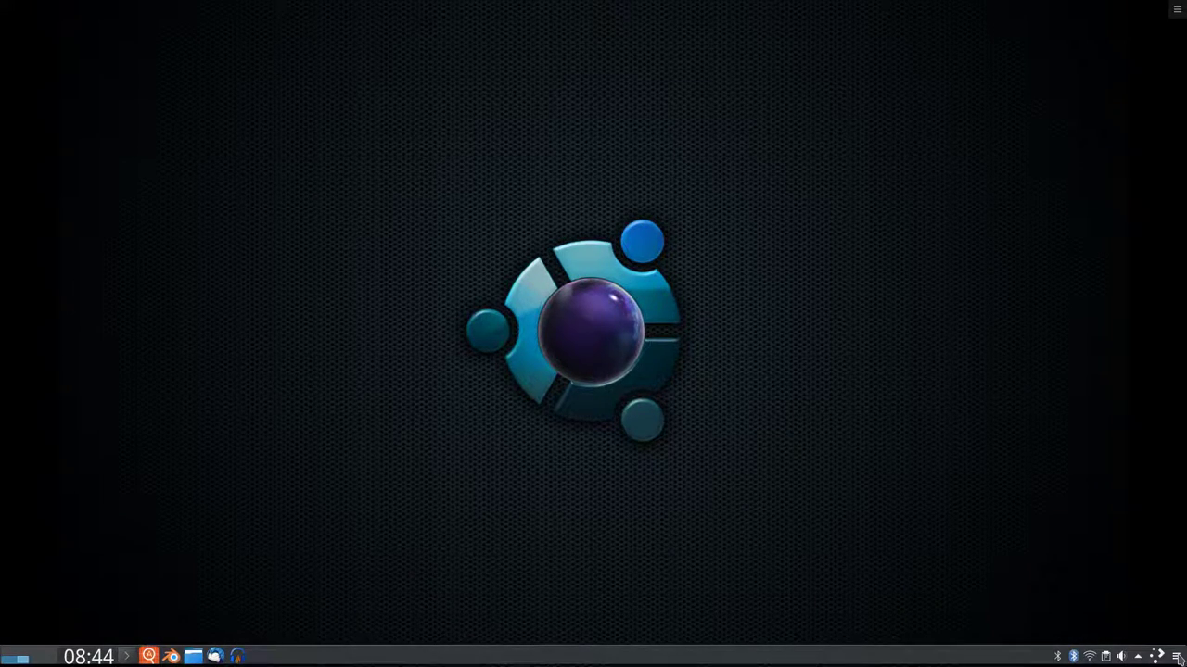
pyautogui.click(1176, 10)
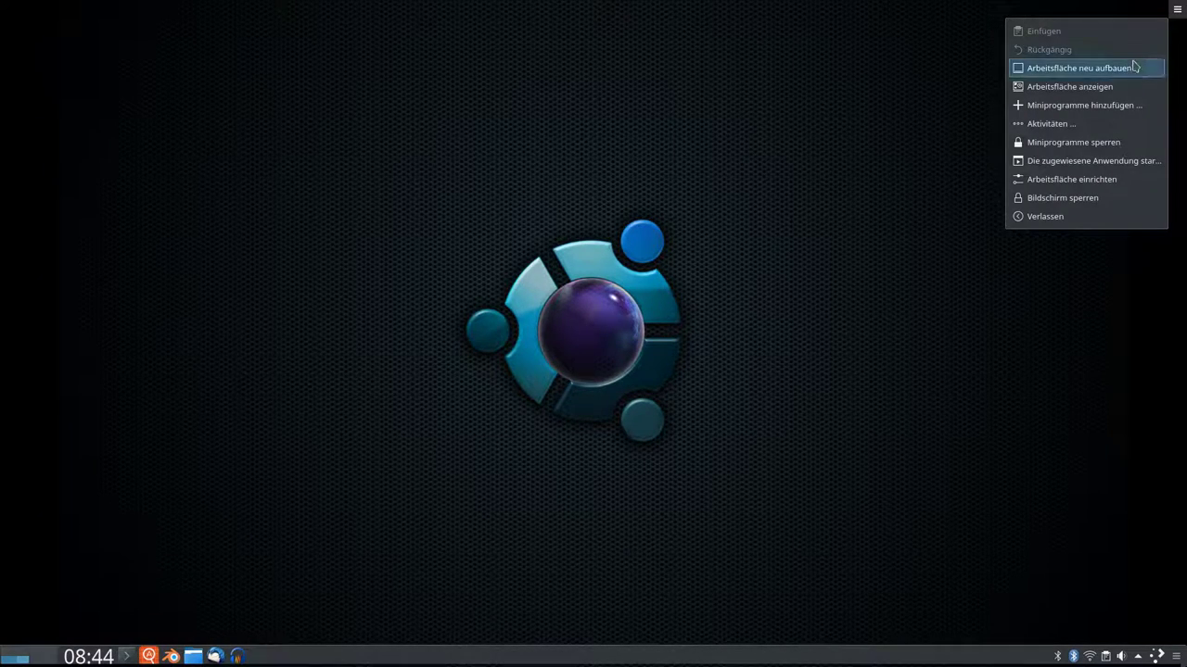
pyautogui.click(1113, 142)
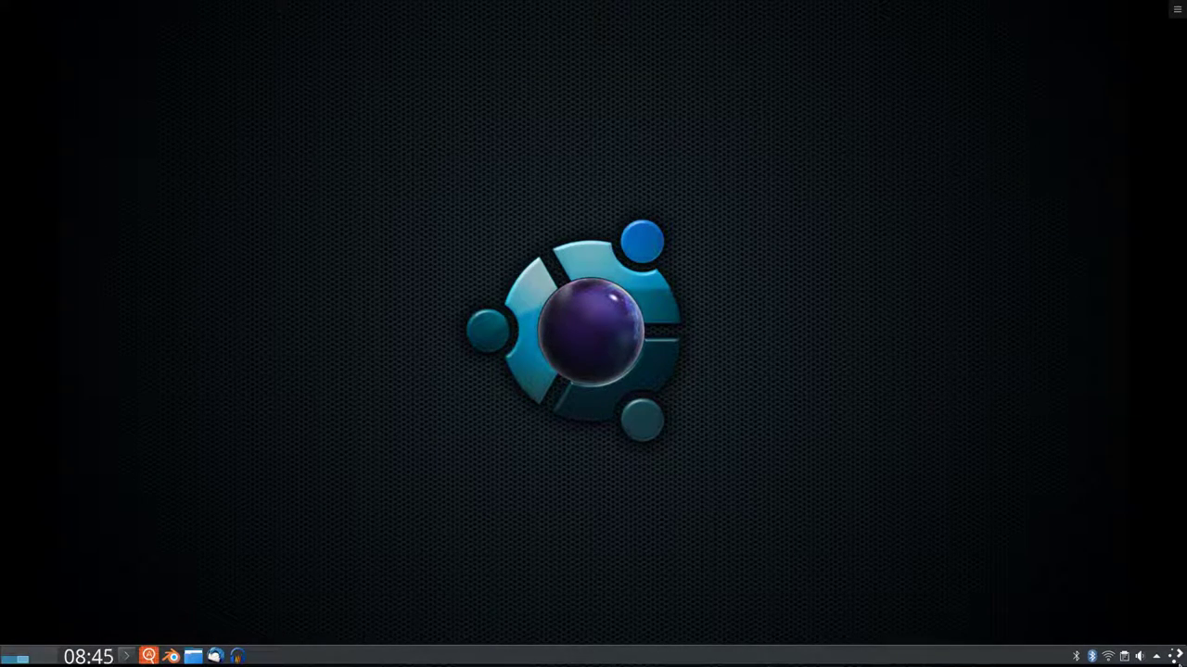
# Unlock the desktop widgets and dismiss the resulting notification.
pyautogui.click(1177, 9)
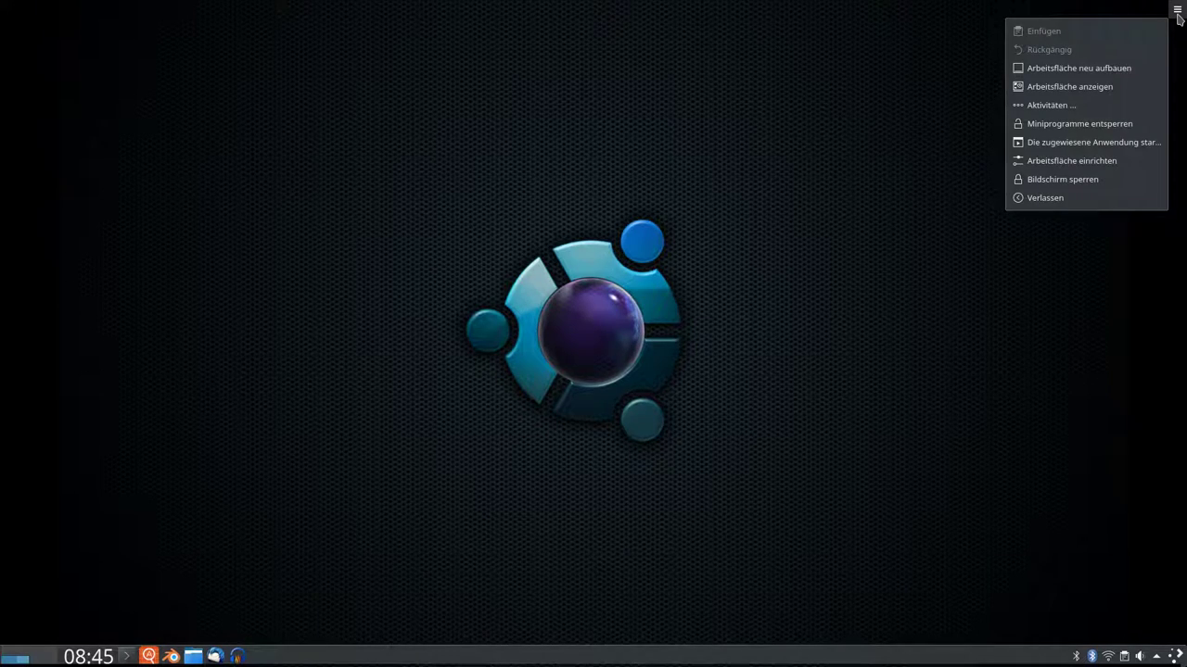
pyautogui.click(1128, 130)
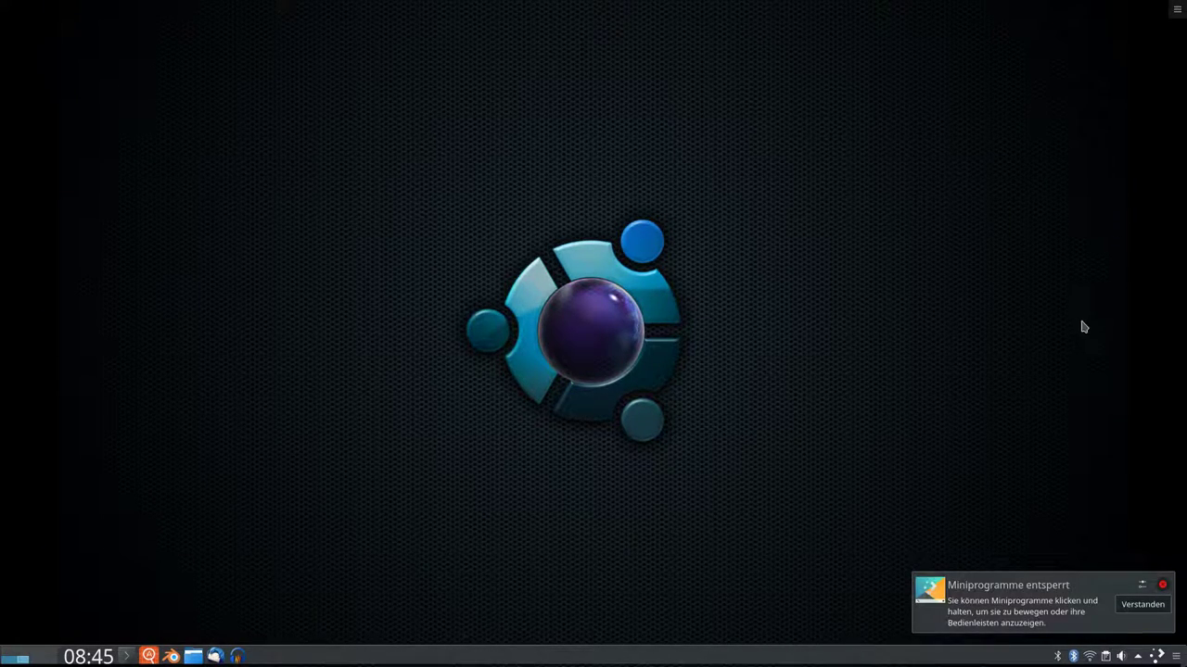
pyautogui.click(1163, 585)
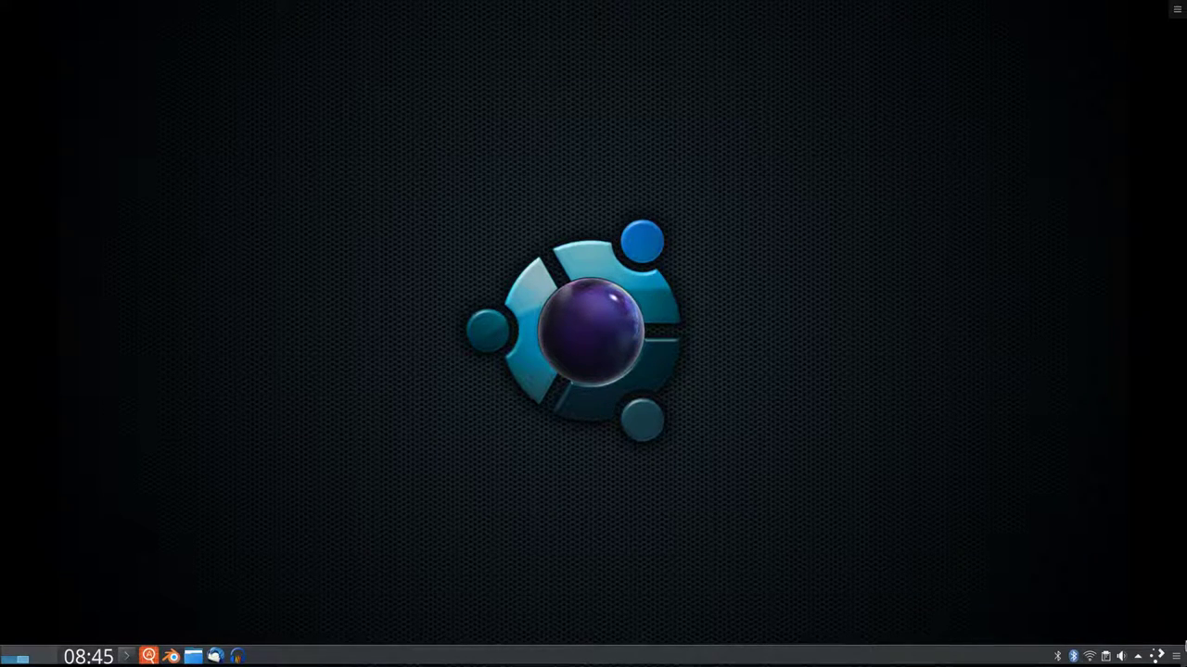
# Edit the panel to make it slightly taller and dock it at the left screen edge.
pyautogui.click(1176, 656)
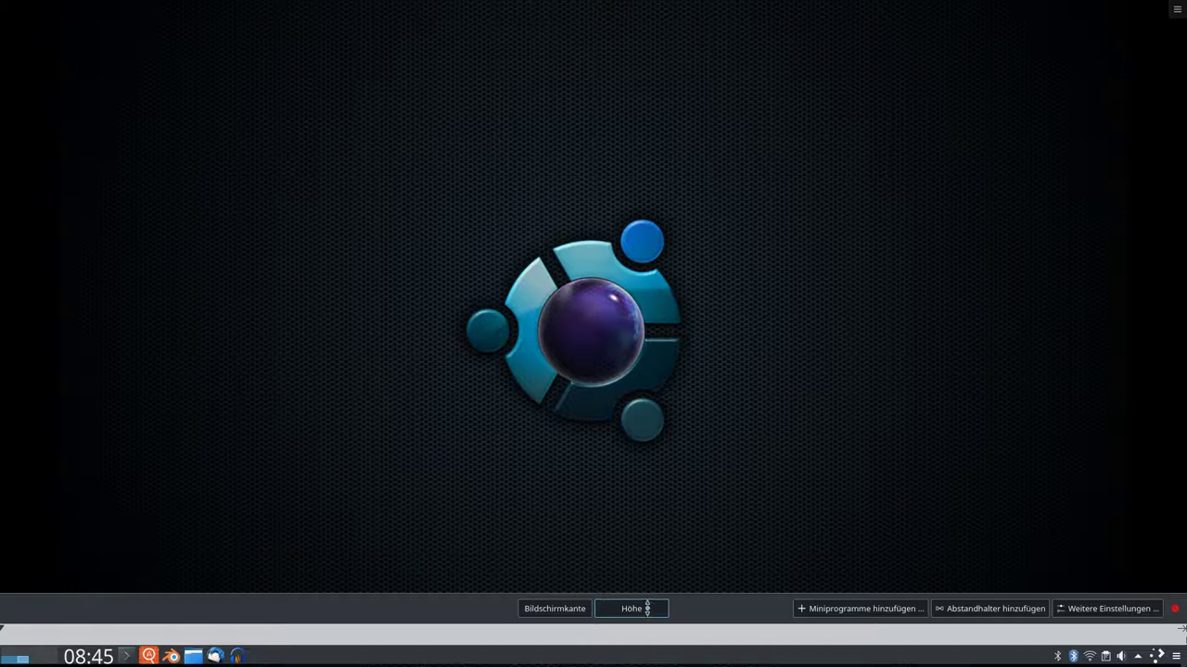
pyautogui.moveTo(655, 608)
pyautogui.mouseDown()
pyautogui.moveTo(662, 569)
pyautogui.moveTo(659, 612)
pyautogui.moveTo(659, 569)
pyautogui.moveTo(658, 599)
pyautogui.mouseUp()
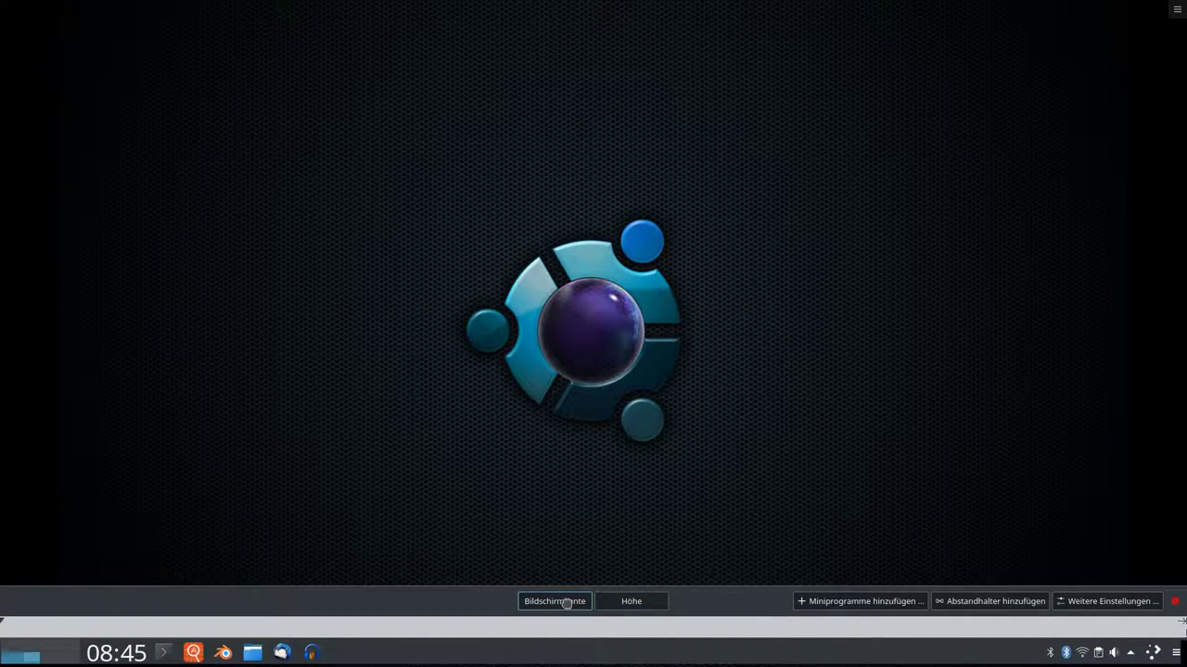
pyautogui.moveTo(566, 602); pyautogui.dragTo(64, 246)
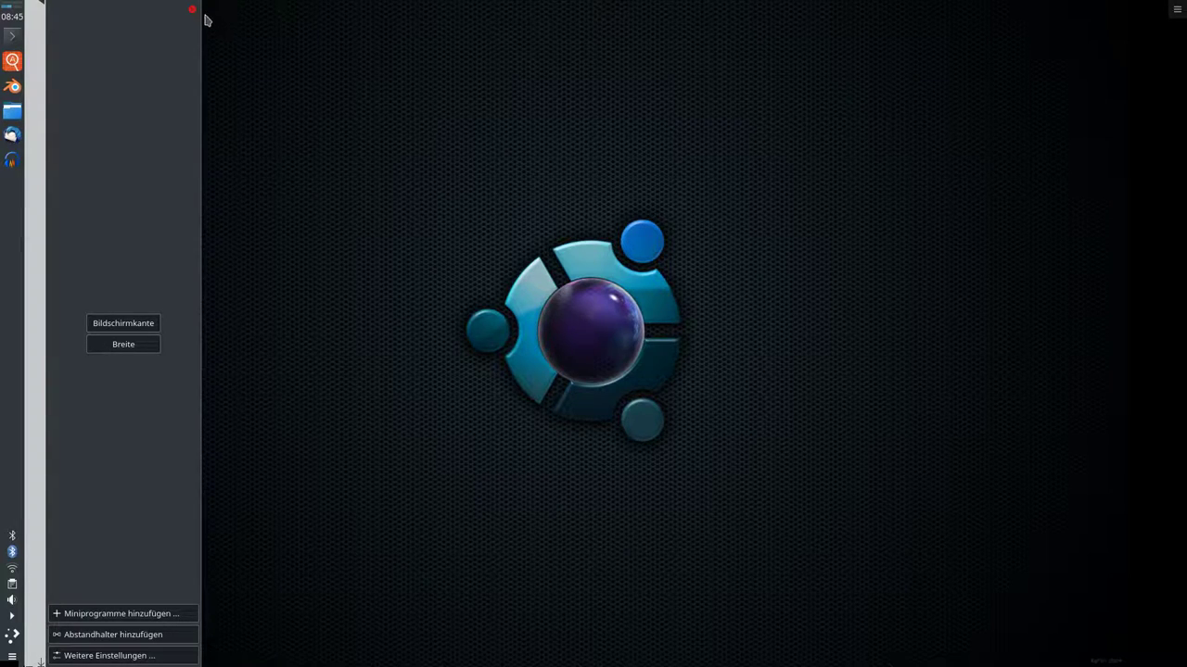
pyautogui.moveTo(53, 168)
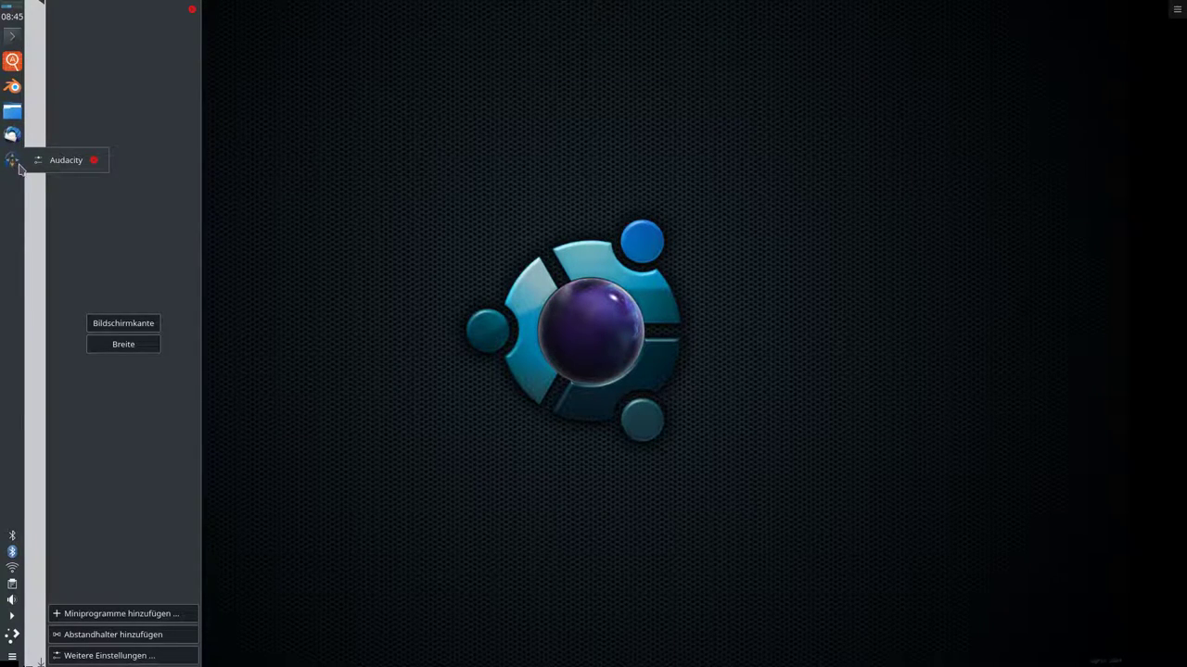
pyautogui.moveTo(22, 167)
pyautogui.mouseDown()
pyautogui.moveTo(10, 128)
pyautogui.moveTo(17, 174)
pyautogui.moveTo(15, 160)
pyautogui.mouseUp()
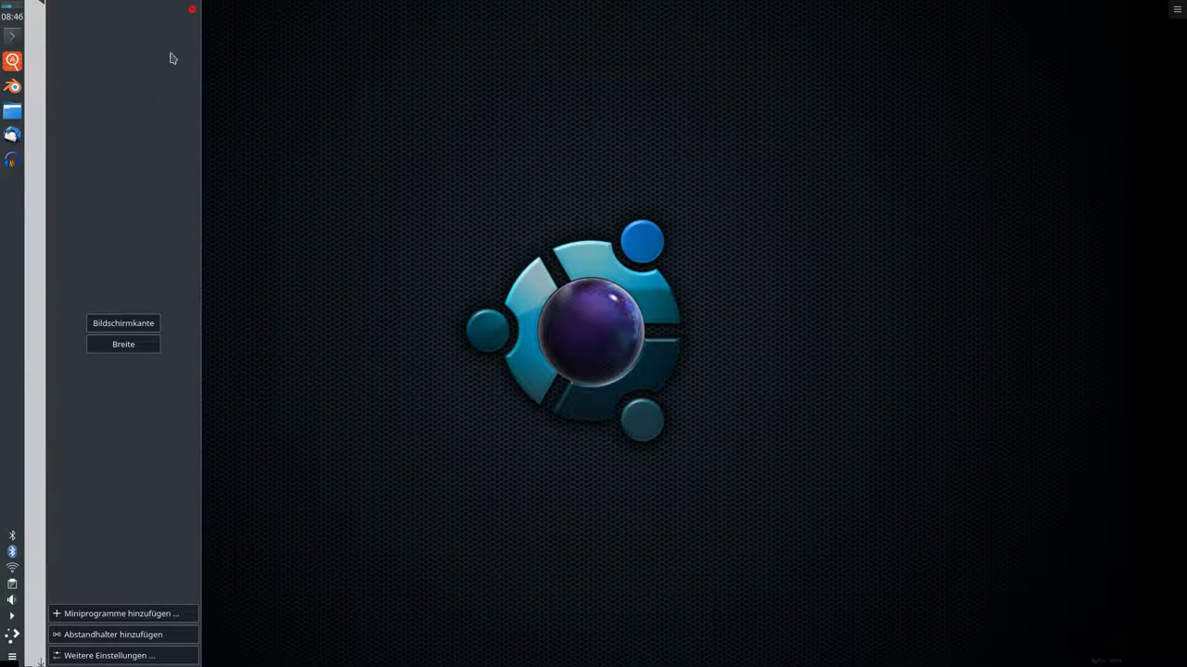
# Examine the list of widgets available for the panel, down to the user-switching widget.
pyautogui.click(139, 615)
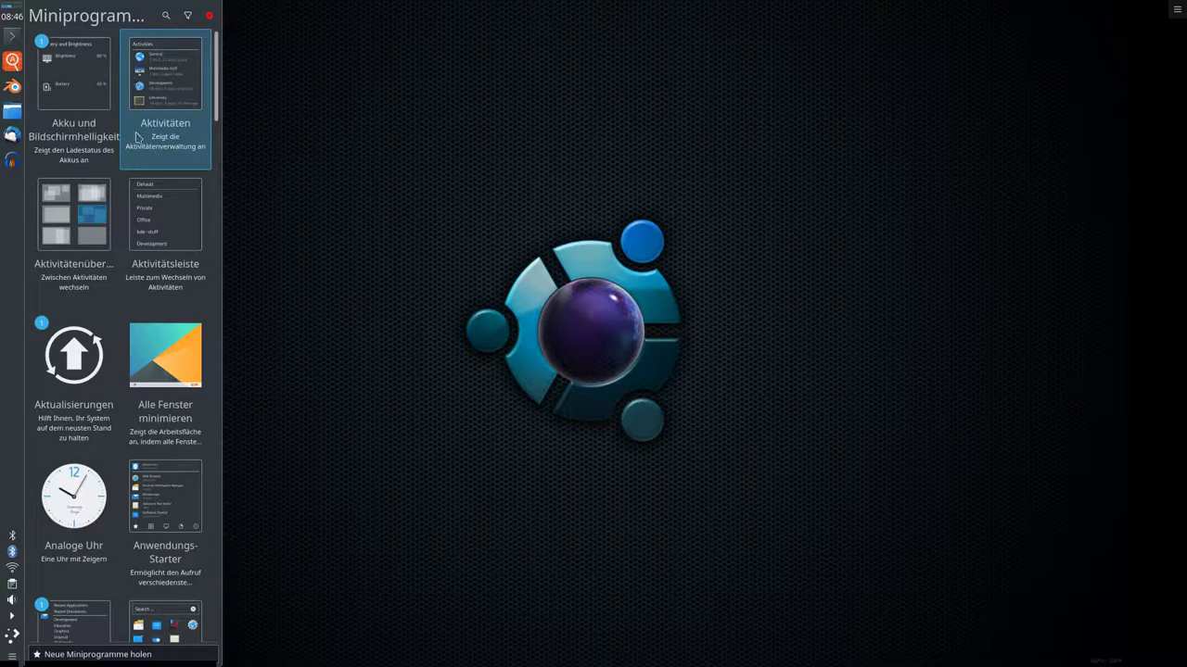
pyautogui.scroll(-2, 136, 253)
pyautogui.scroll(-2, 136, 253)
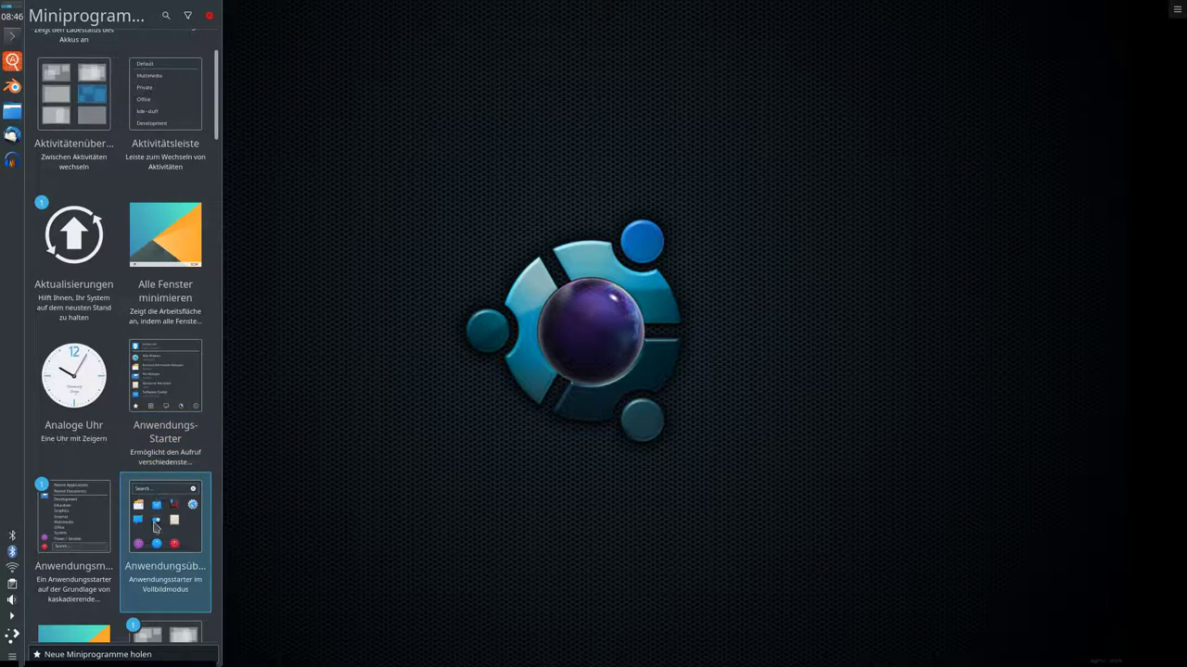
pyautogui.scroll(-5, 38, 649)
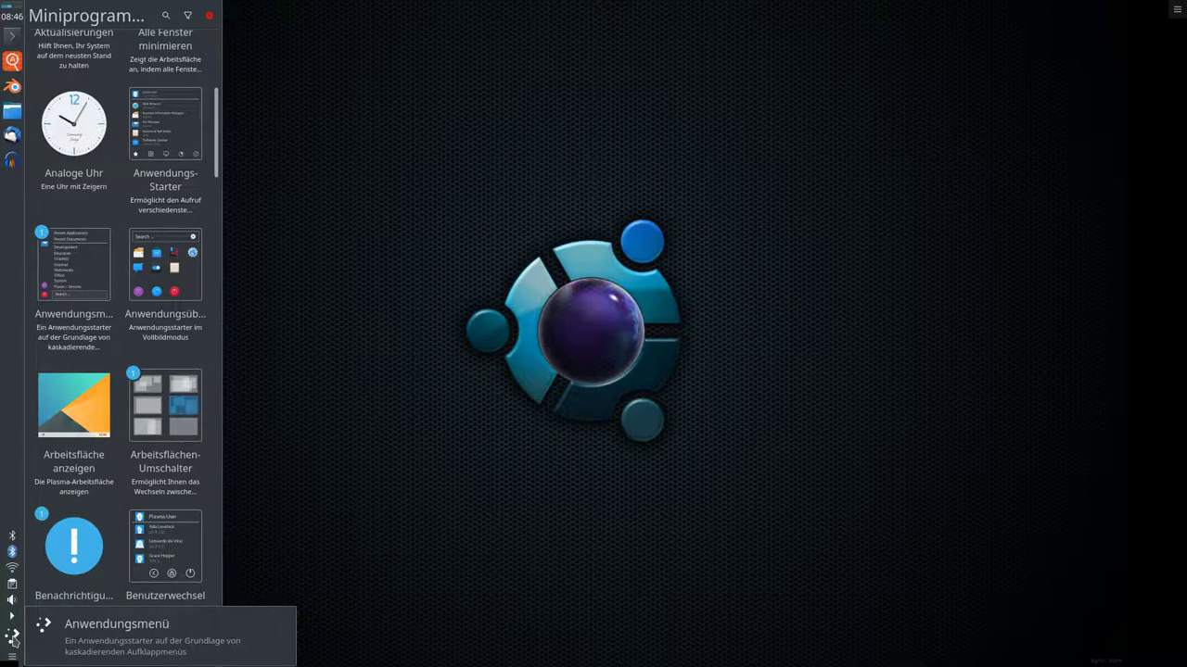
# Examine the application menu's categories, from office programs down to games and system, and close the menu.
pyautogui.click(12, 638)
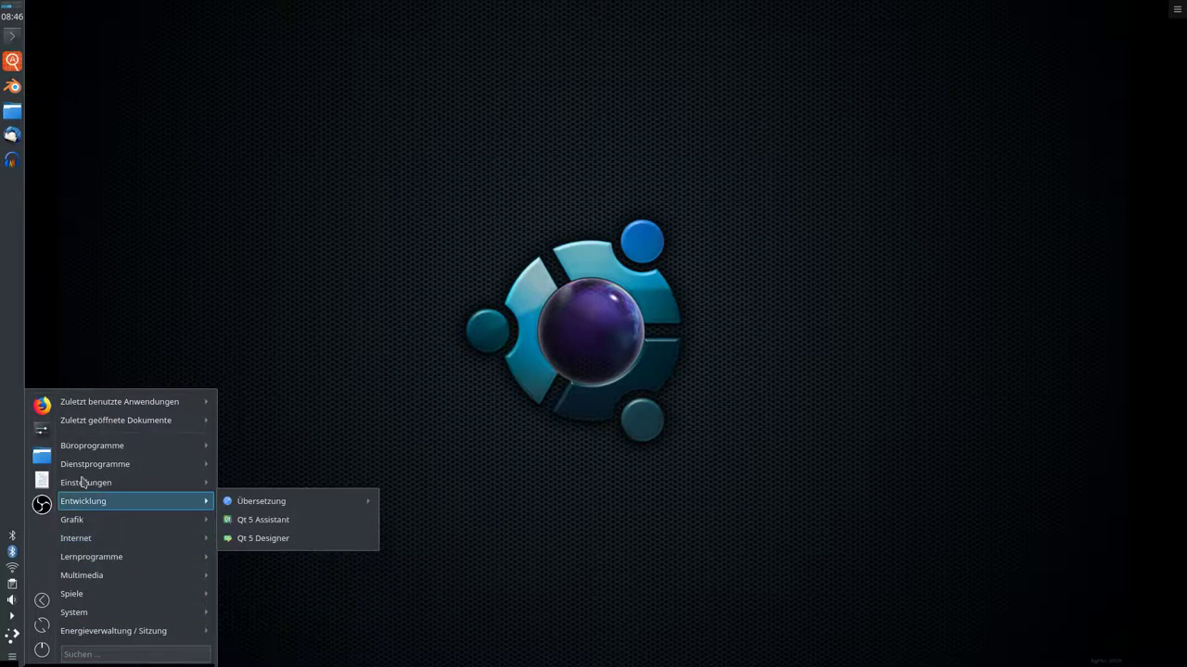
pyautogui.moveTo(89, 438)
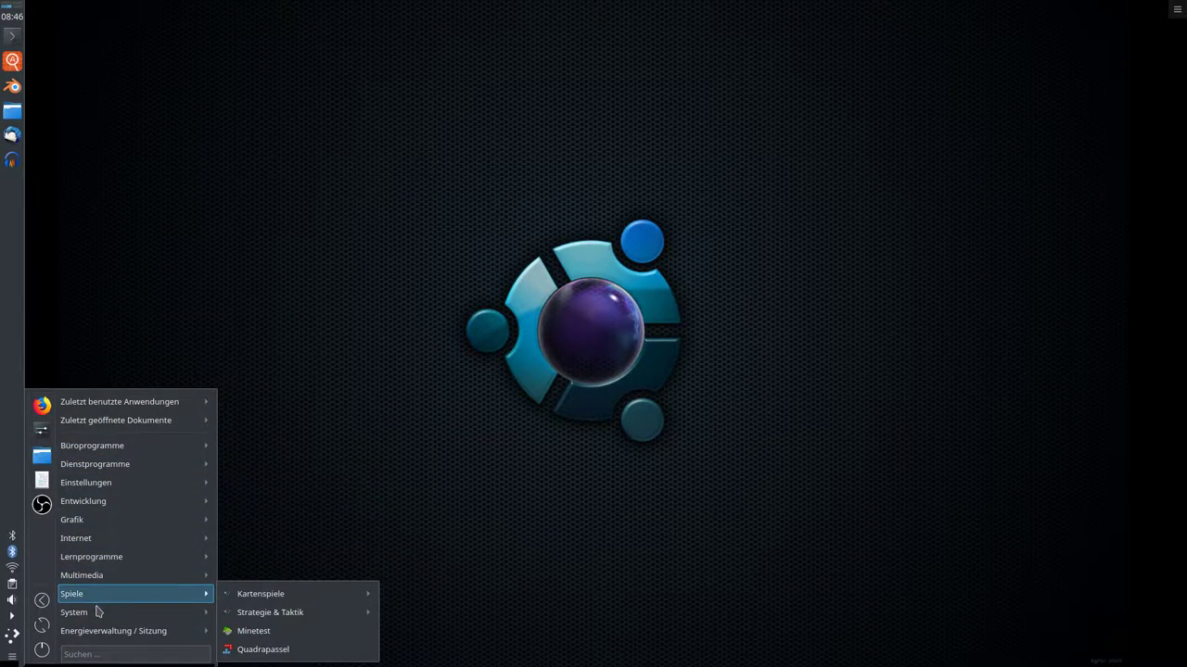
pyautogui.moveTo(119, 540)
pyautogui.click(124, 243)
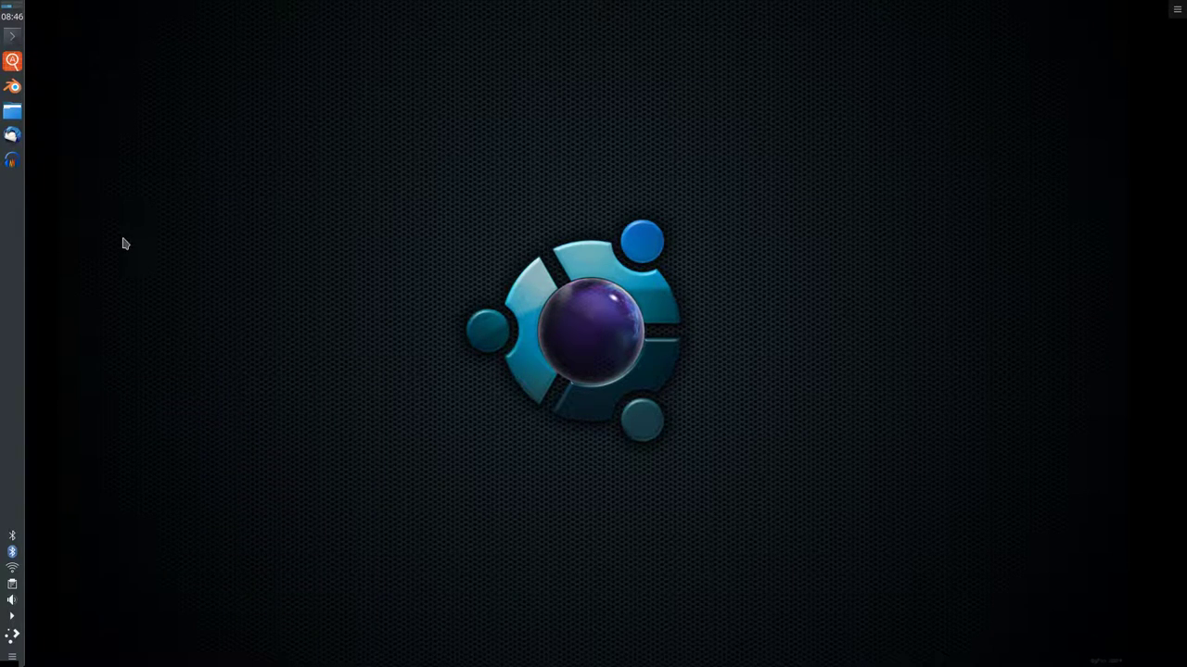
# Examine the widgets available for the panel, especially the launcher, clock and update widgets, and close the list.
pyautogui.click(14, 658)
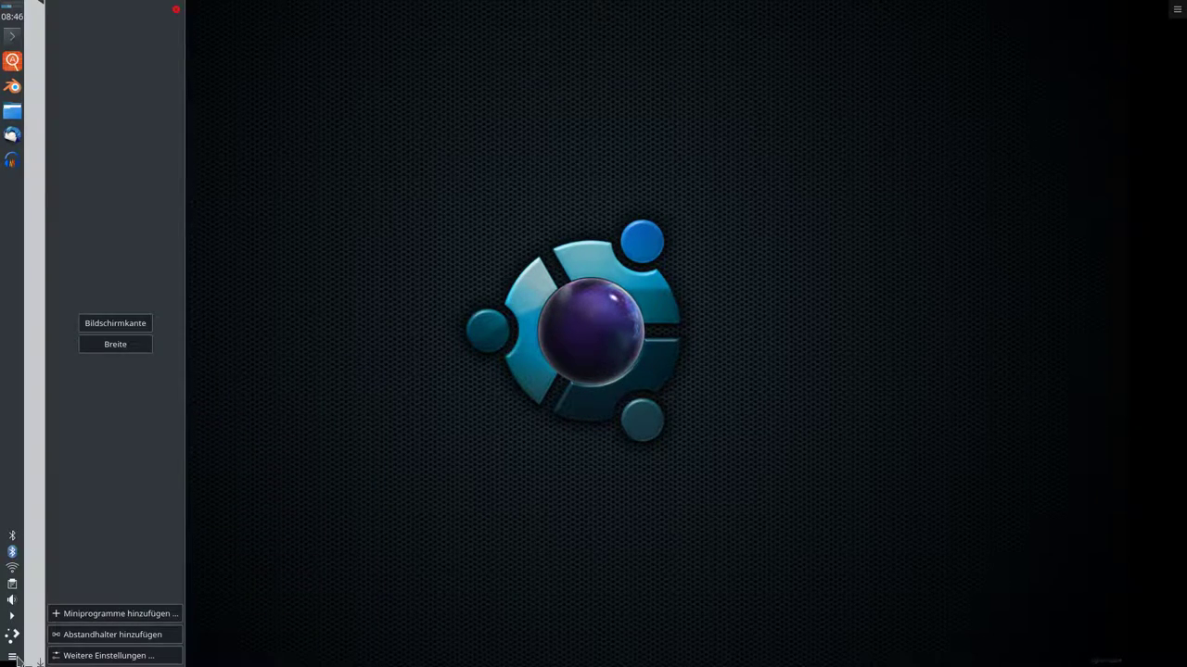
pyautogui.click(118, 617)
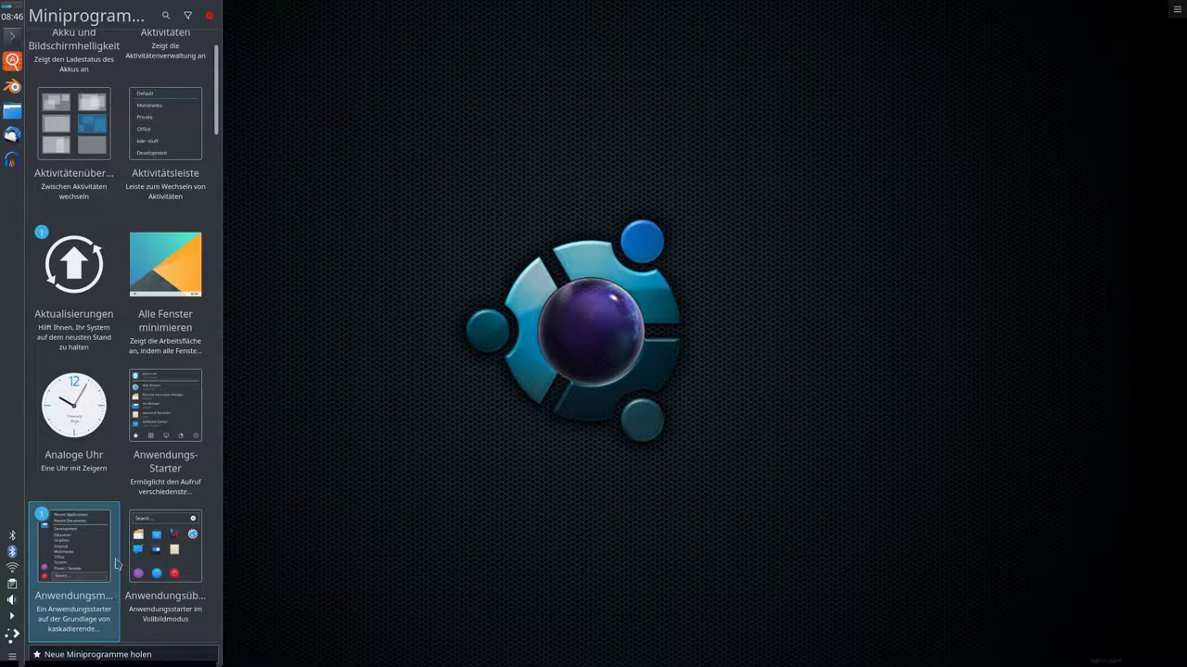
pyautogui.scroll(-3, 82, 230)
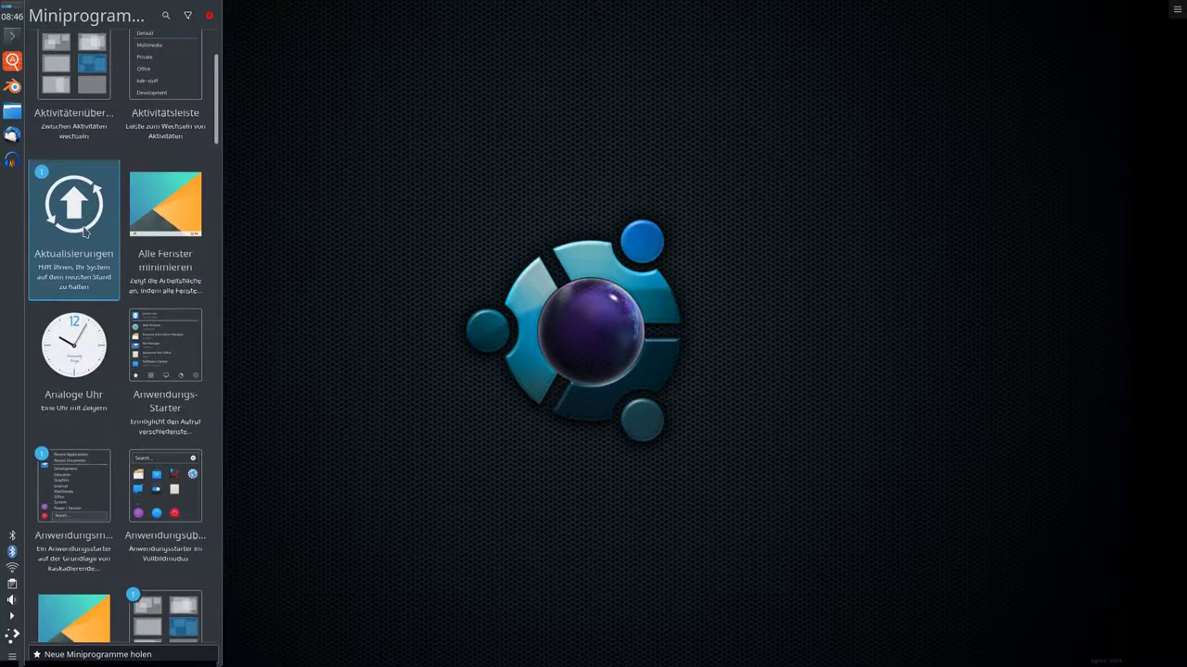
pyautogui.scroll(-3, 86, 232)
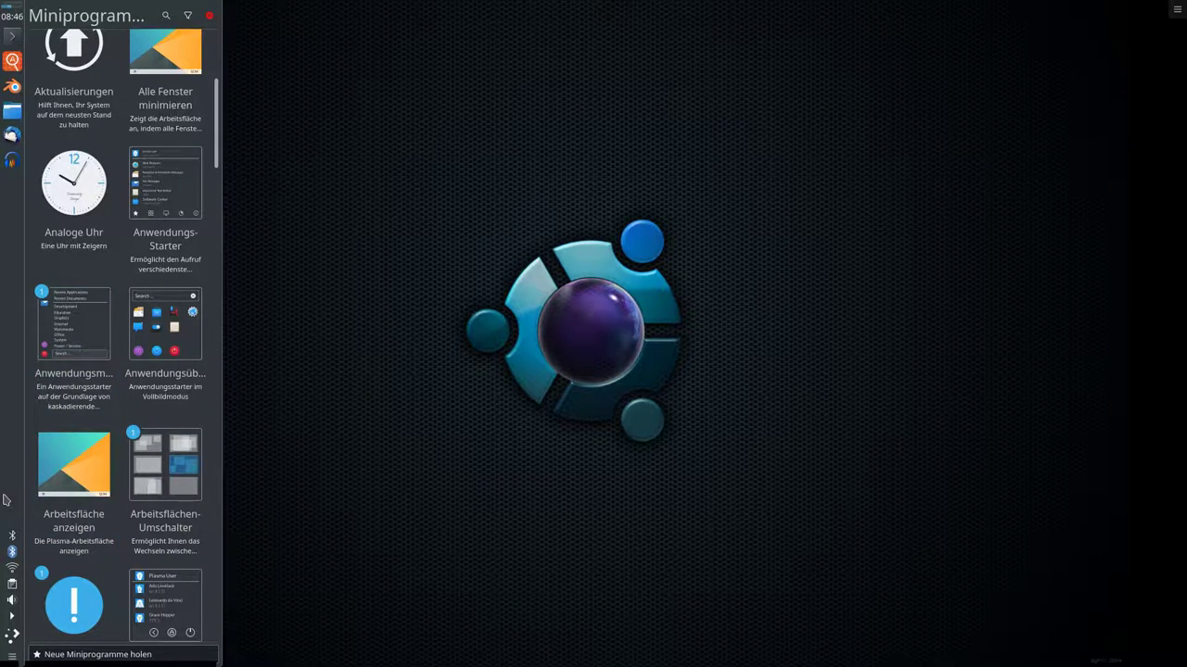
pyautogui.scroll(-1, 102, 486)
pyautogui.scroll(1, 100, 482)
pyautogui.scroll(2, 99, 479)
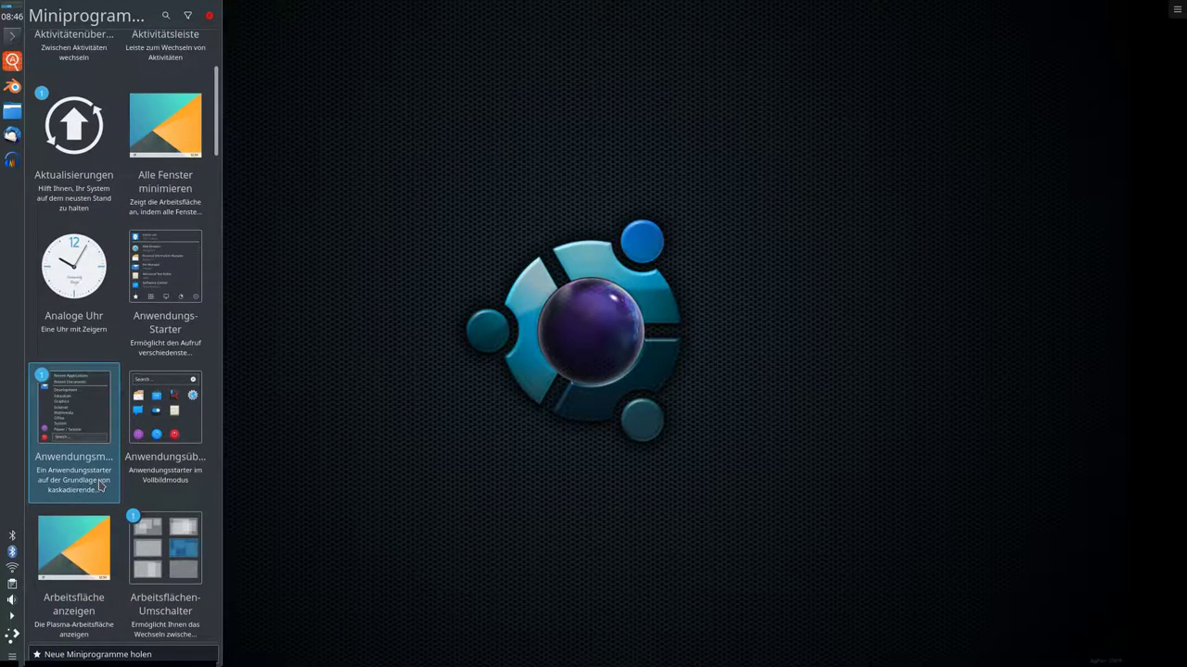
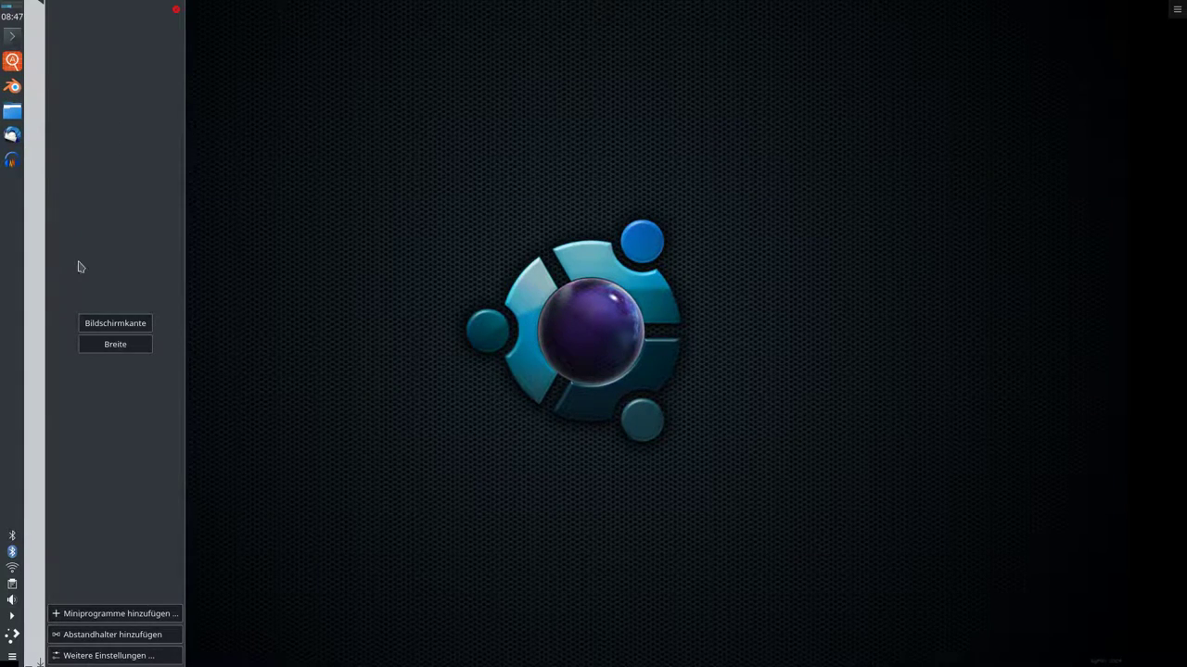
pyautogui.click(135, 624)
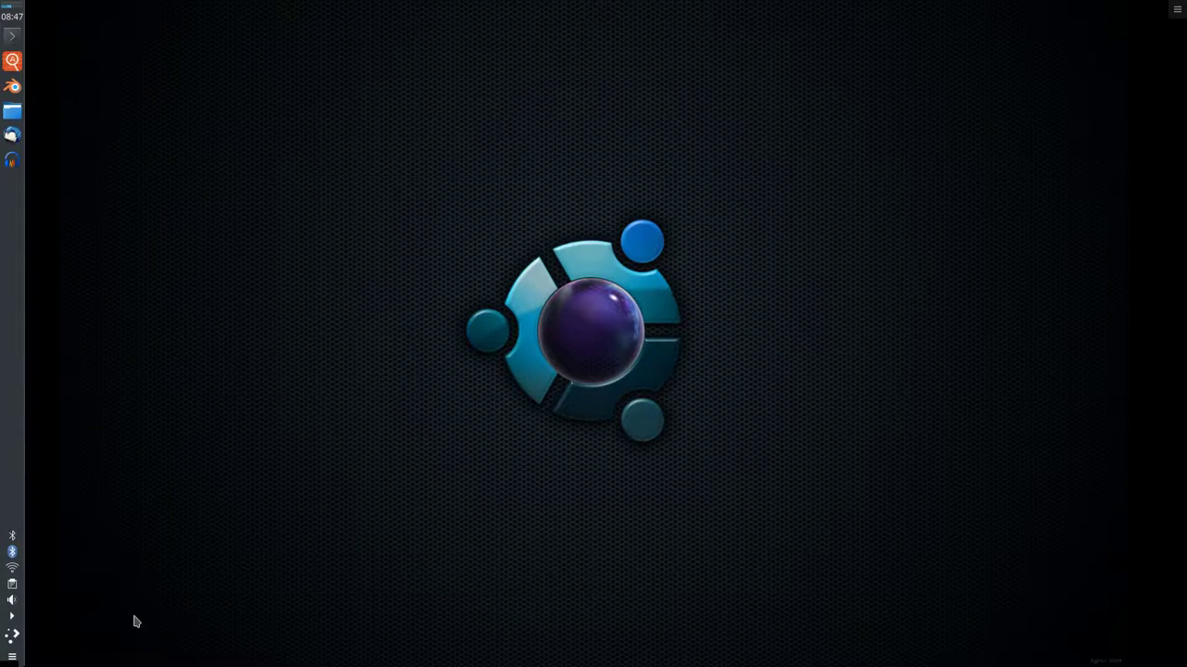
pyautogui.scroll(-1, 88, 457)
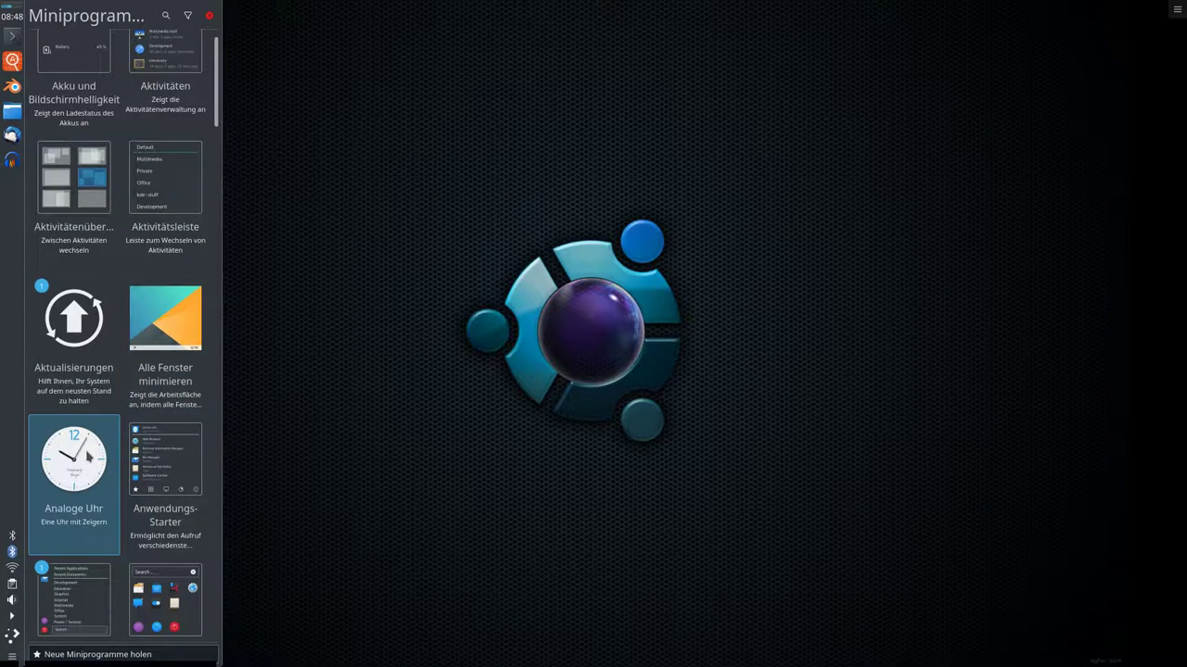
pyautogui.click(364, 293)
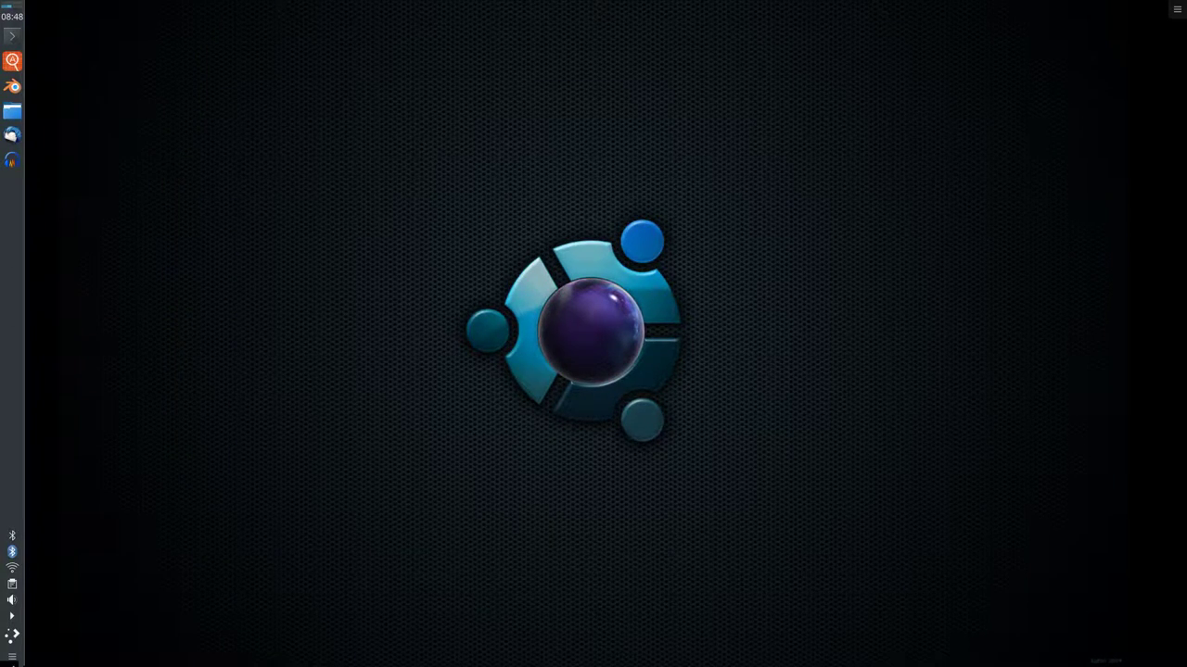
# Try to reposition the lowest application launcher within the panel in edit mode, and leave panel editing.
pyautogui.click(16, 657)
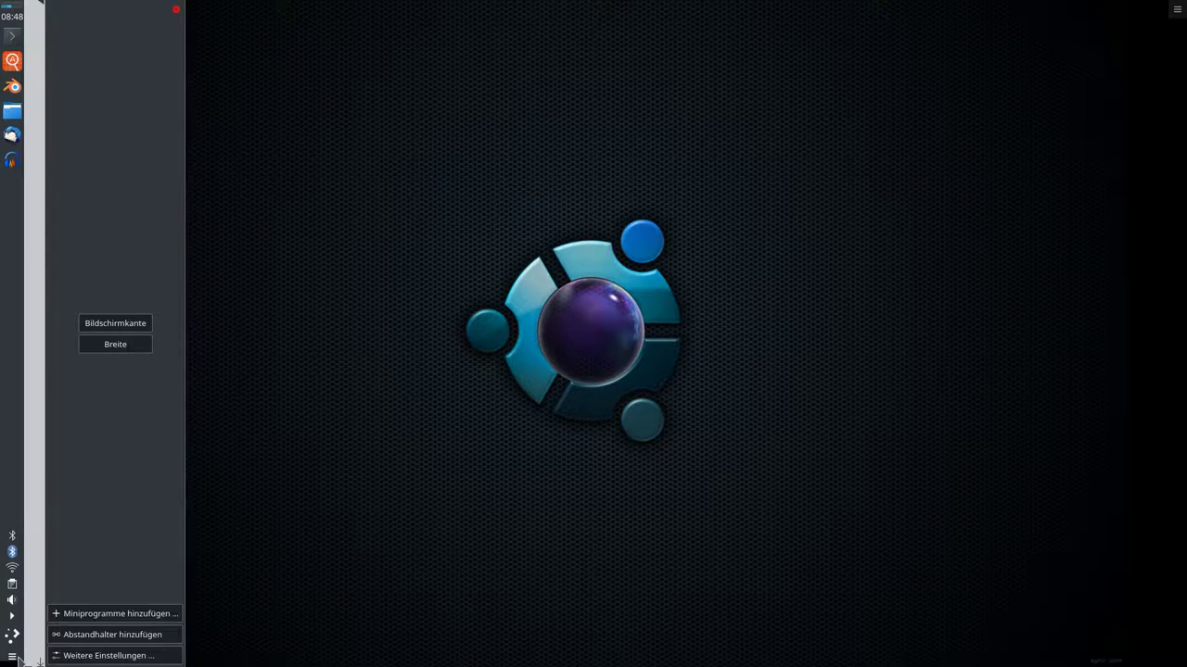
pyautogui.moveTo(11, 159)
pyautogui.mouseDown()
pyautogui.moveTo(12, 118)
pyautogui.moveTo(13, 170)
pyautogui.mouseUp()
pyautogui.moveTo(13, 163)
pyautogui.click(176, 9)
# Lock the widgets through the panel's additional settings.
pyautogui.click(12, 658)
pyautogui.click(101, 657)
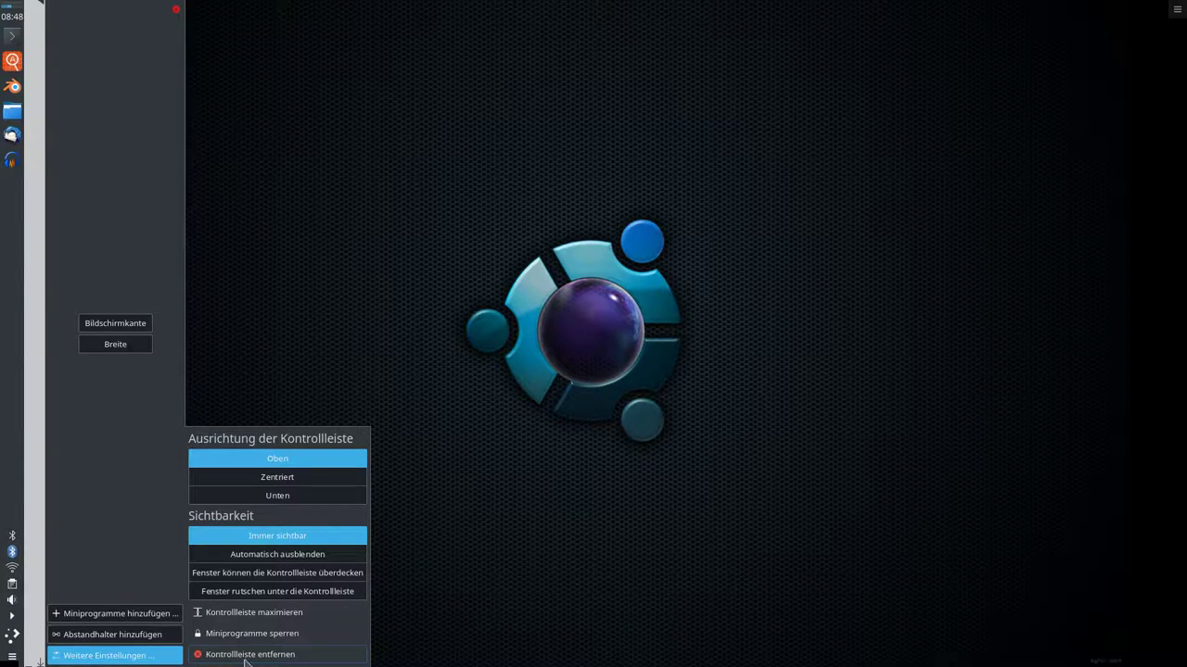
pyautogui.click(313, 638)
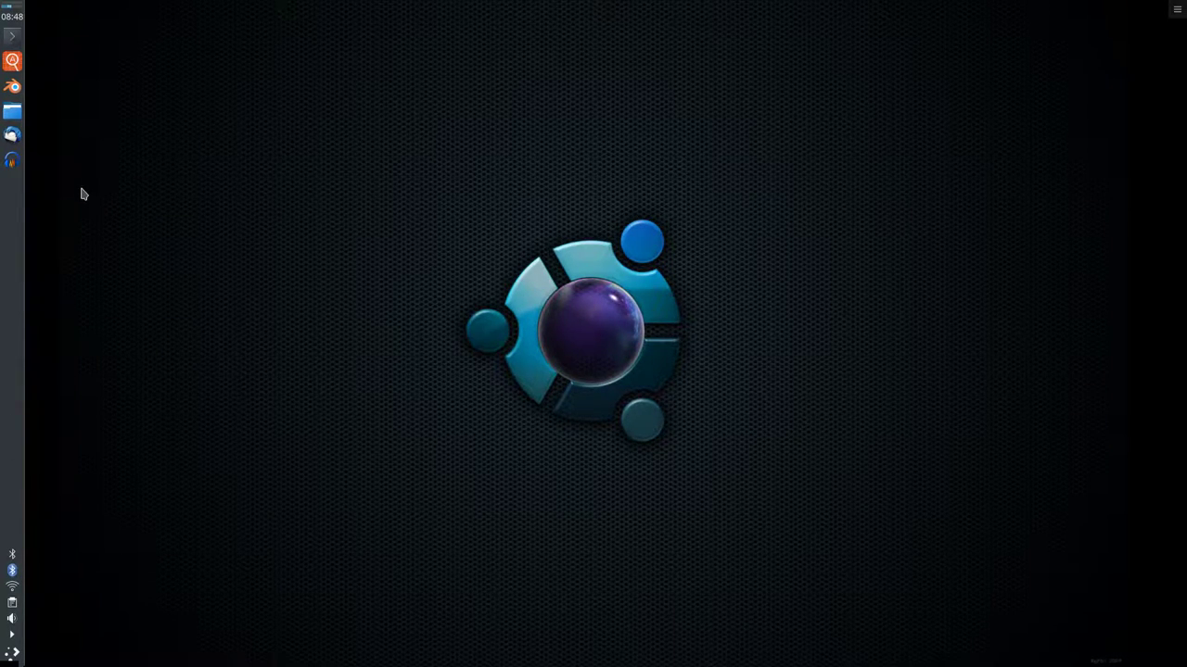
# Launch the system settings (Systemeinstellungen) and maximise their window.
pyautogui.click(12, 655)
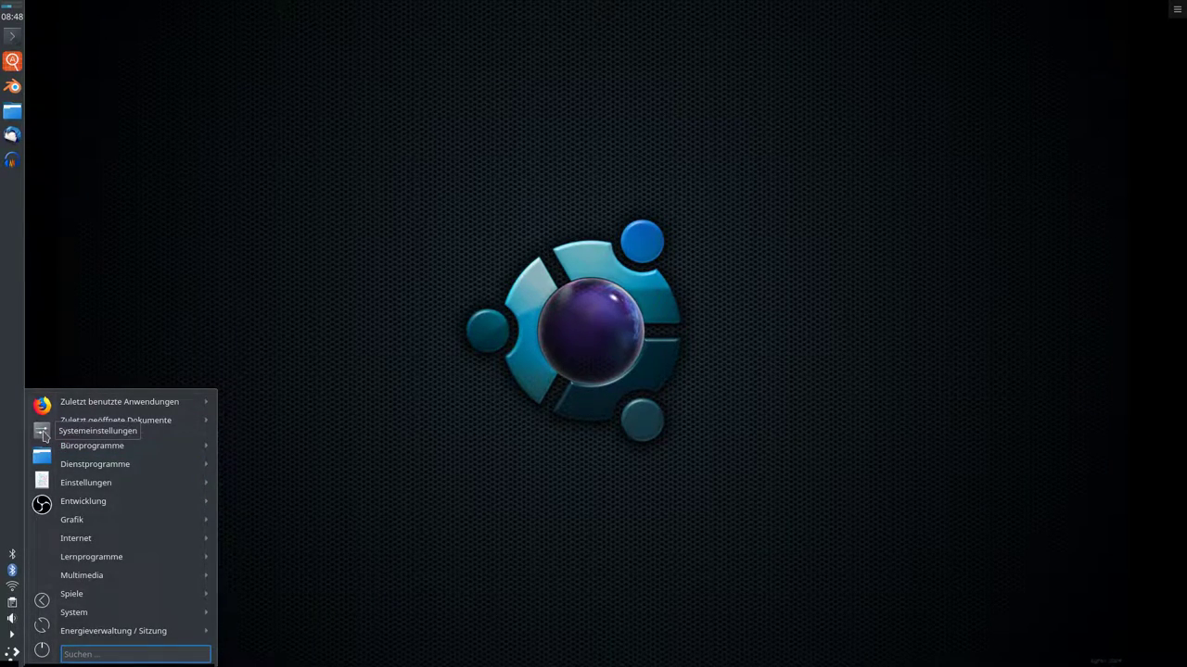
pyautogui.click(42, 433)
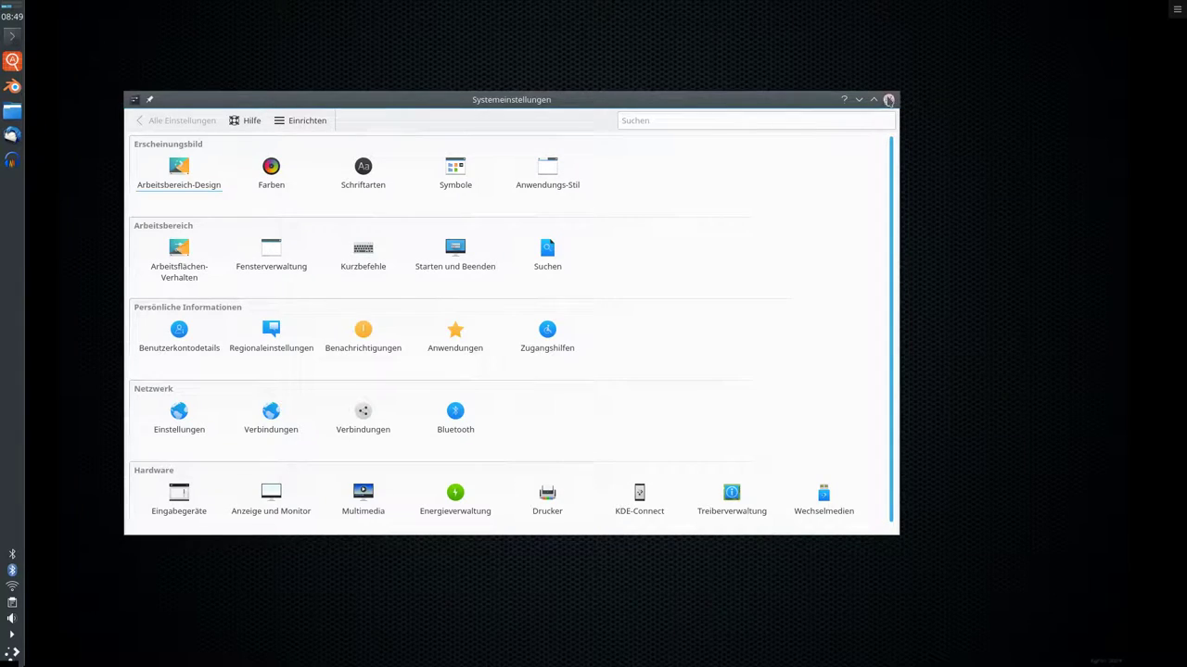
pyautogui.click(873, 101)
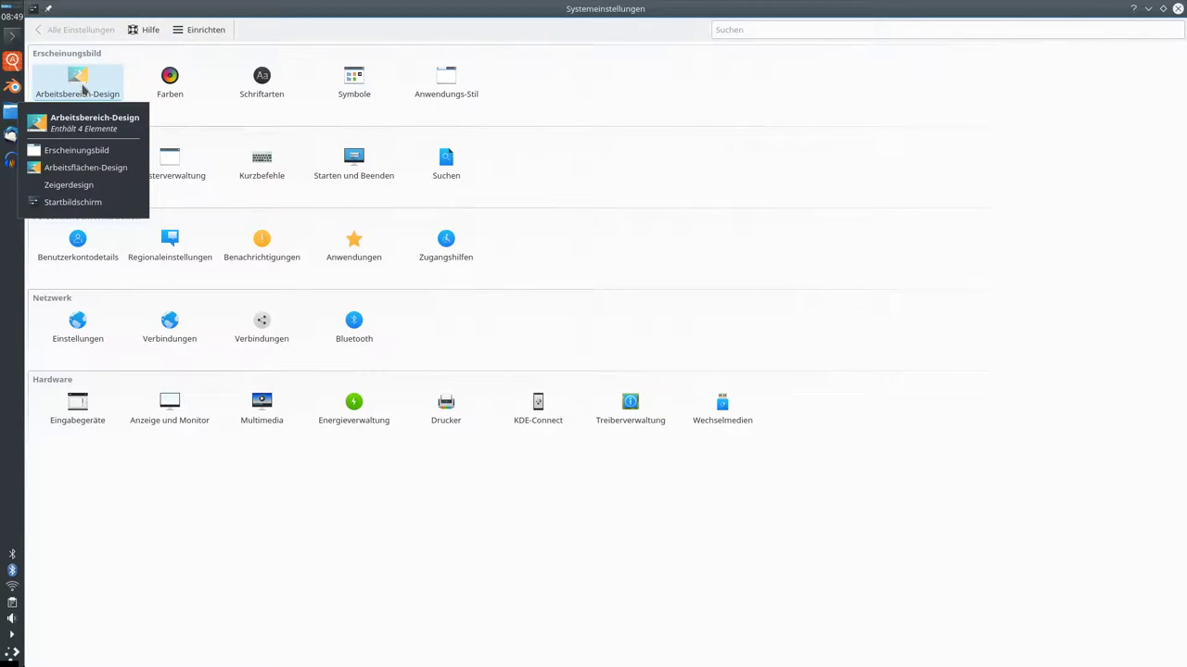
# Try the Breeze-Dunkel and Breeze global looks in the workspace design settings and switch to the desktop themes without applying the change.
pyautogui.click(80, 84)
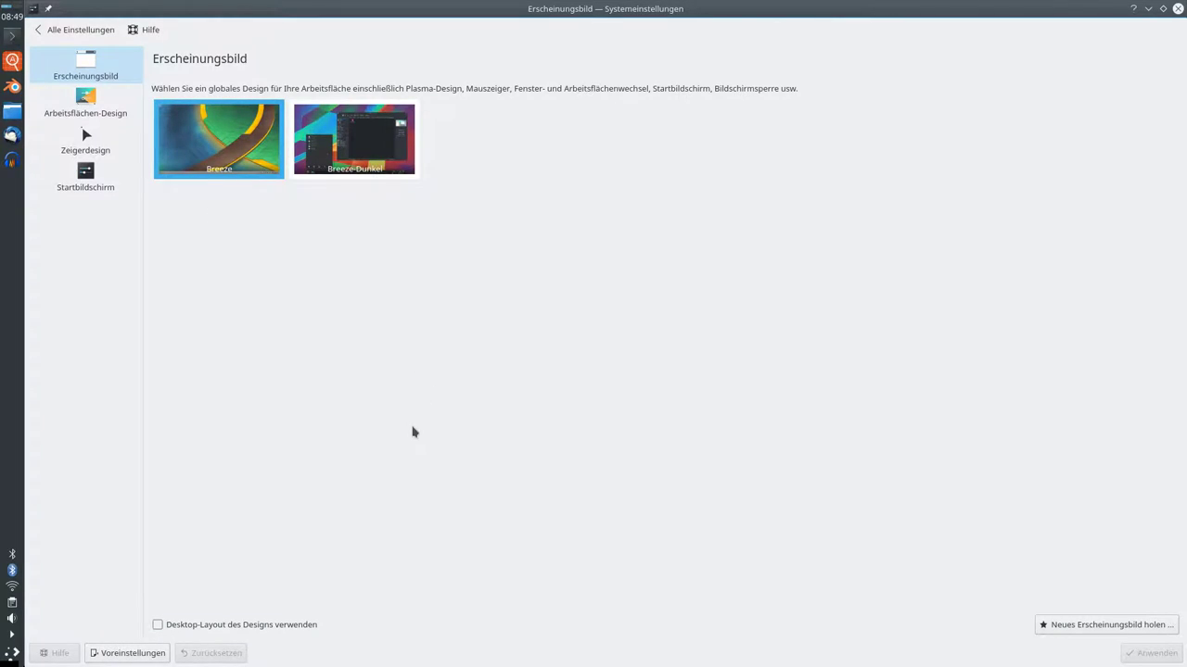
pyautogui.click(385, 155)
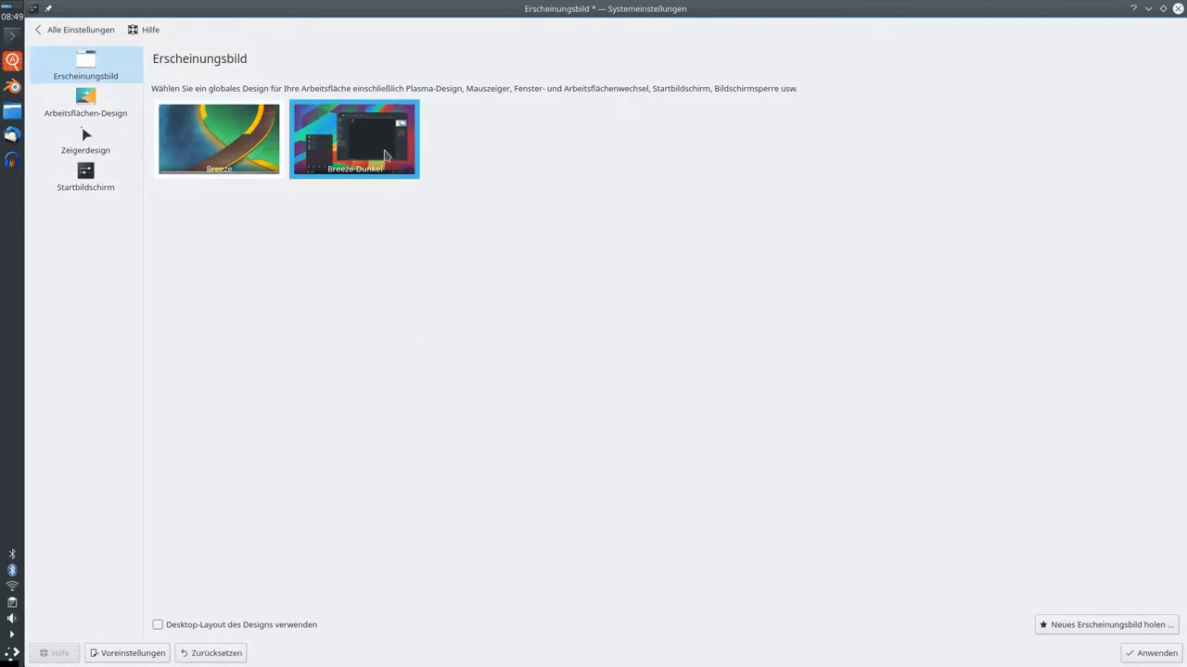
pyautogui.click(242, 148)
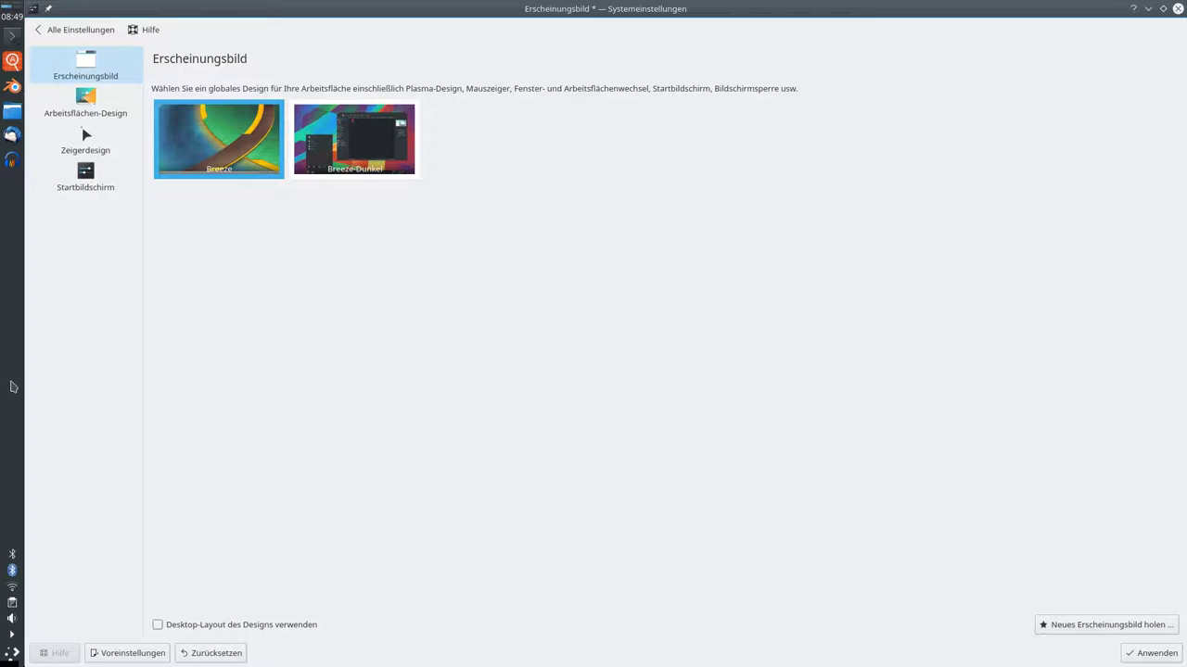
pyautogui.moveTo(193, 155)
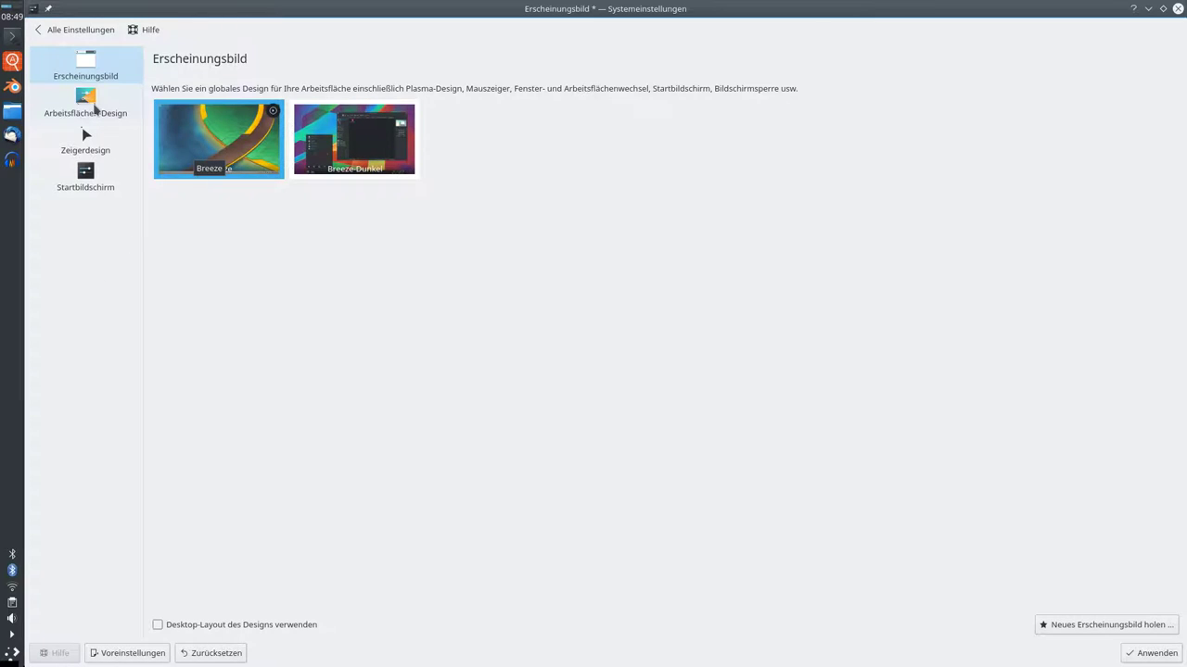
pyautogui.click(92, 107)
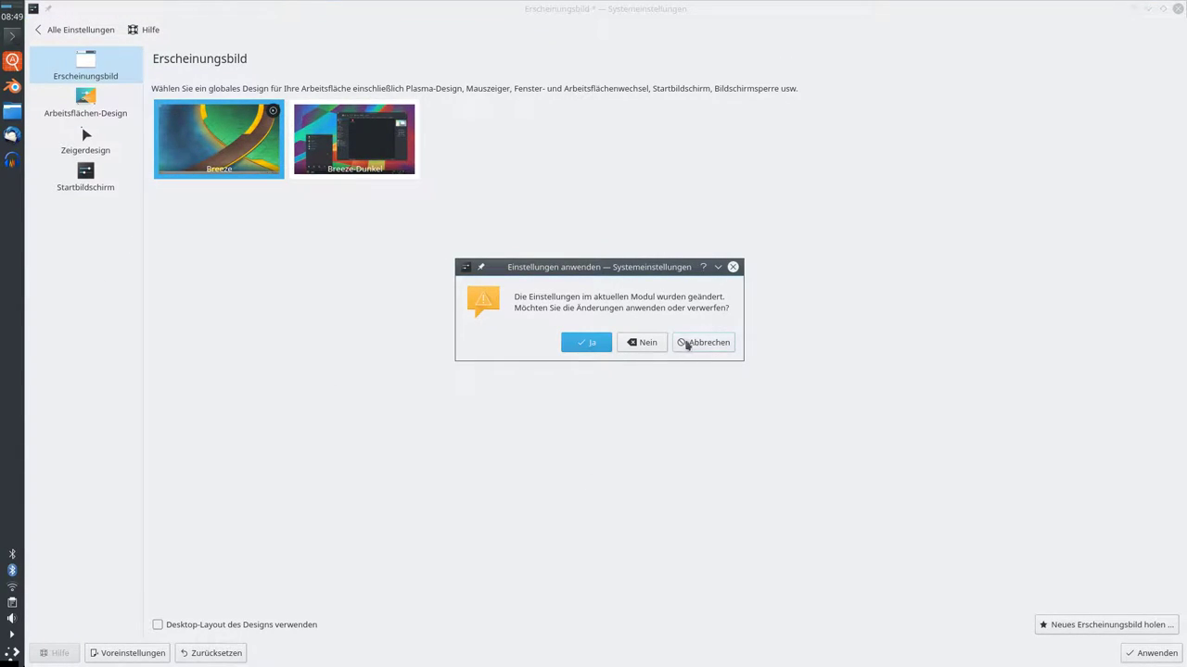
pyautogui.click(641, 341)
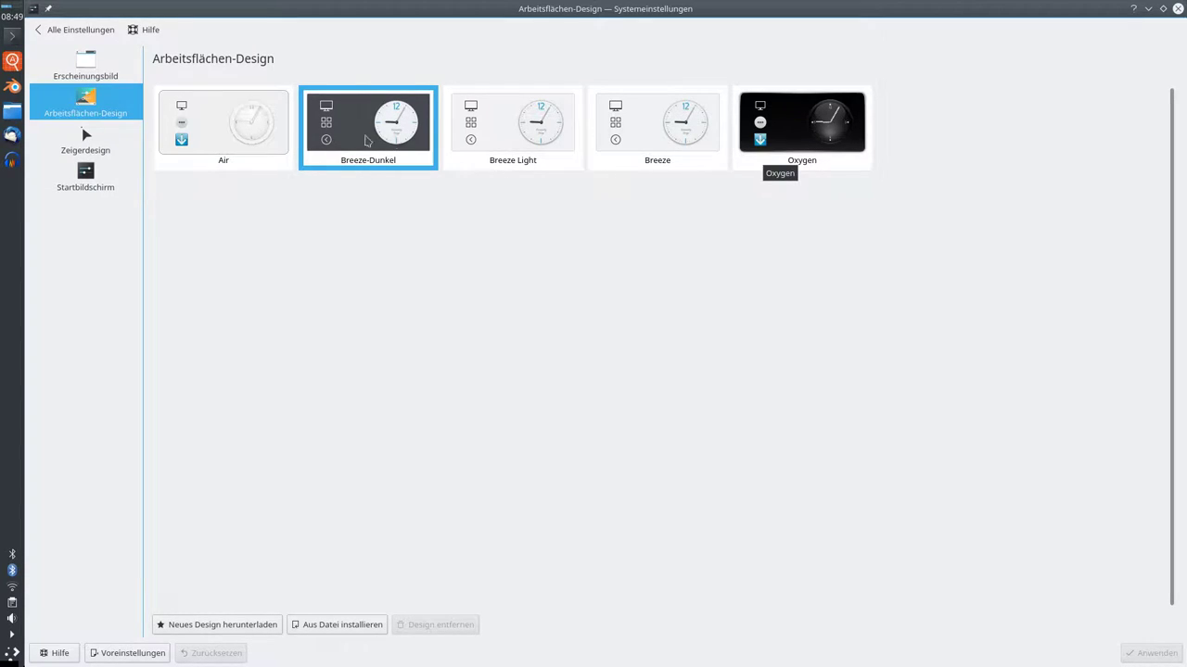
# Compare the Air and Breeze-Dunkel desktop themes, and view the mouse pointer and splash screen designs.
pyautogui.click(252, 154)
pyautogui.click(366, 154)
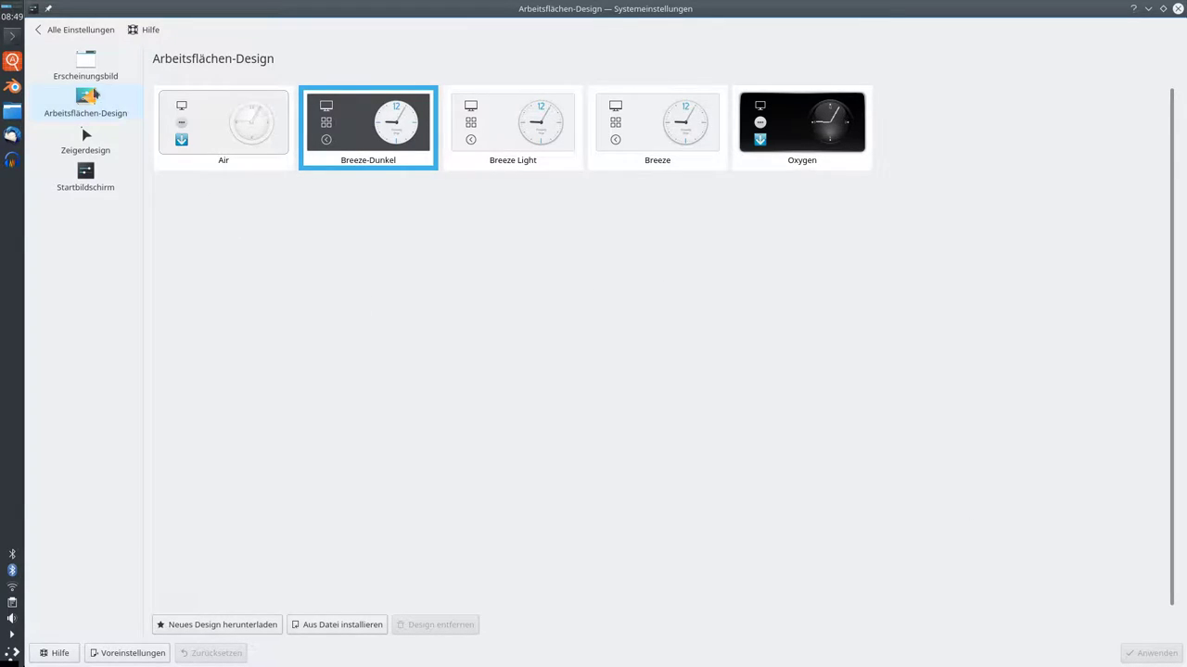
pyautogui.click(97, 144)
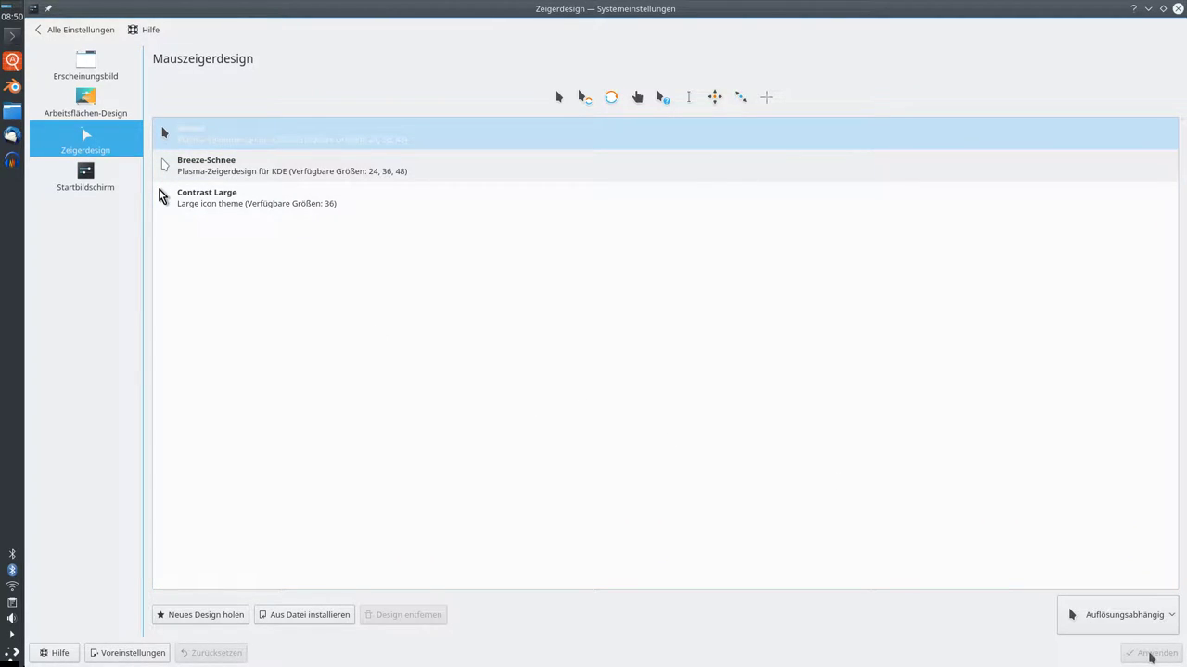
pyautogui.click(106, 187)
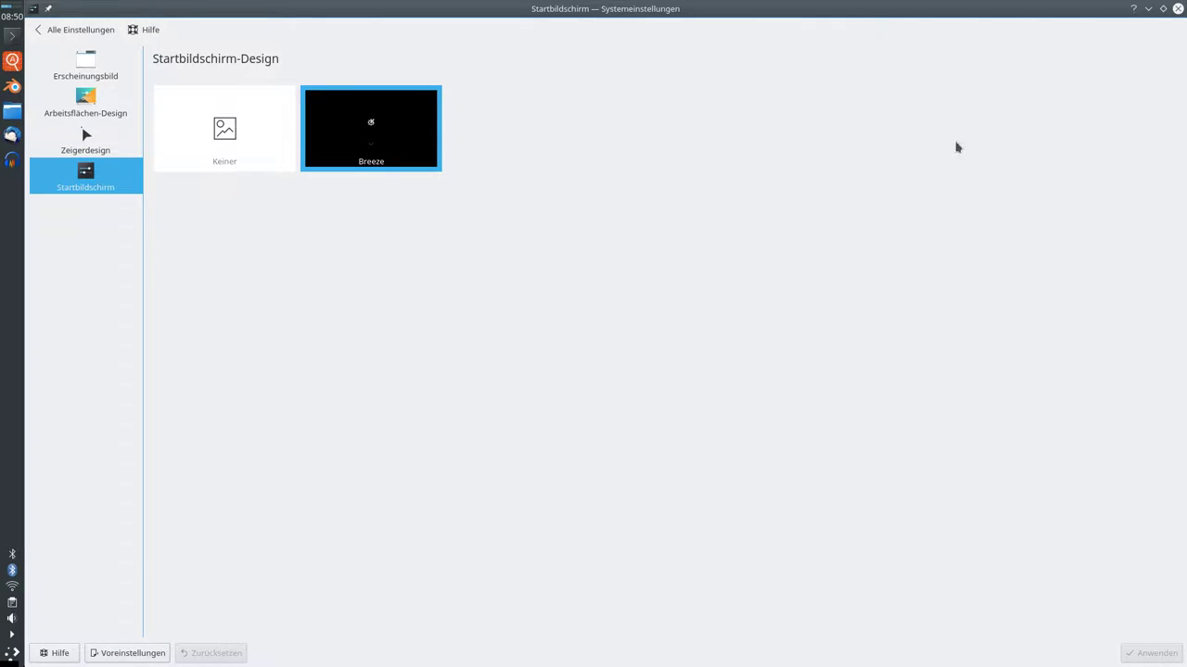
pyautogui.click(39, 34)
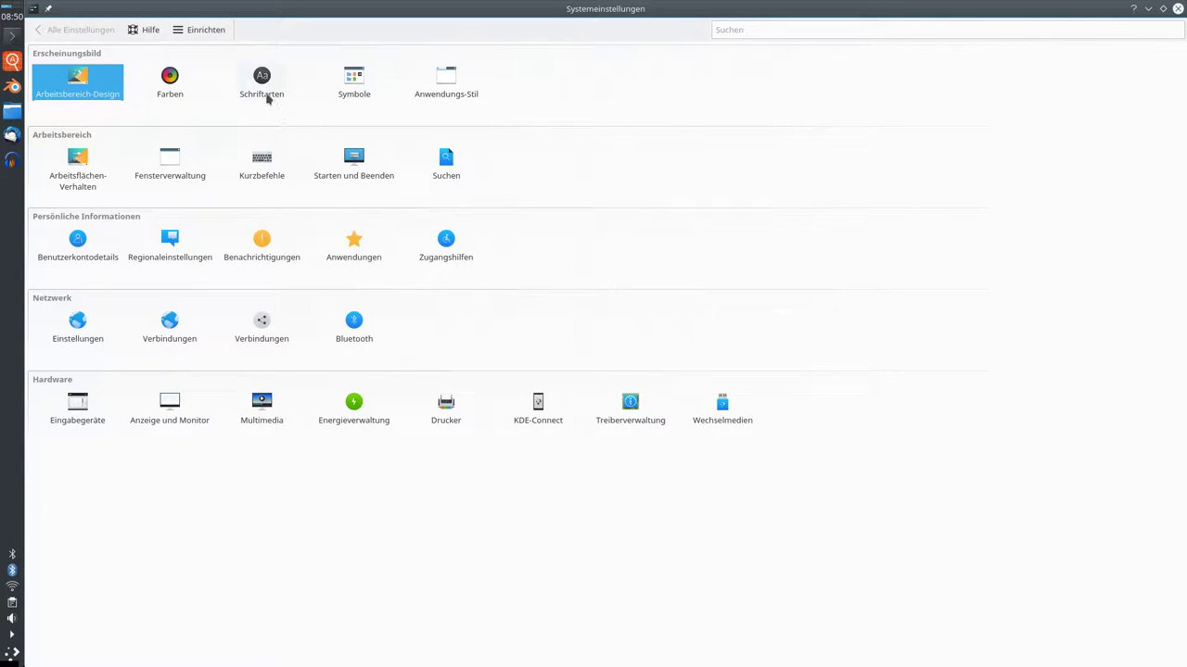
# Compare the Breeze and Breeze Dunkel icon themes and return to the settings overview, discarding the change.
pyautogui.click(356, 96)
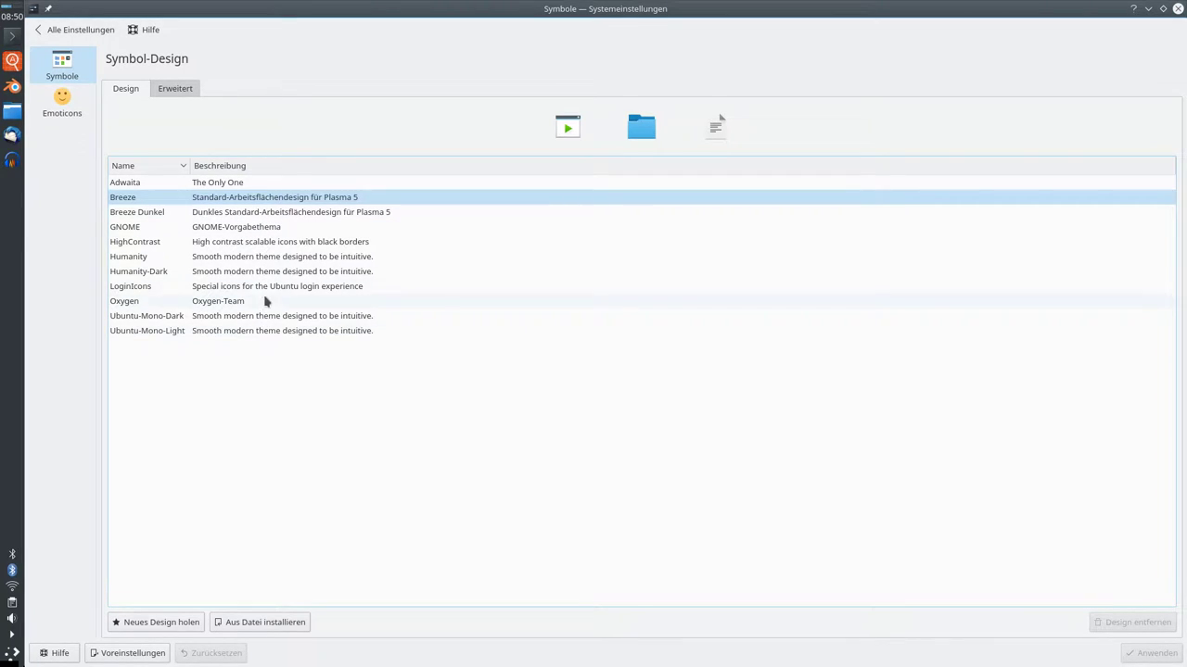
pyautogui.click(243, 214)
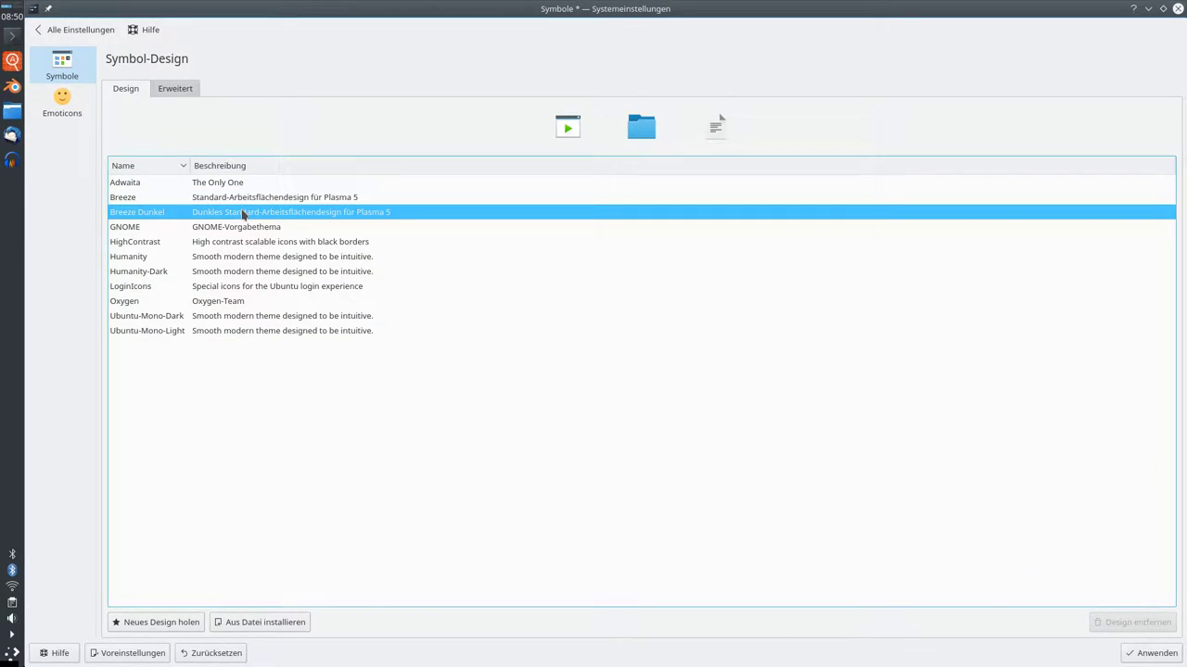
pyautogui.click(241, 199)
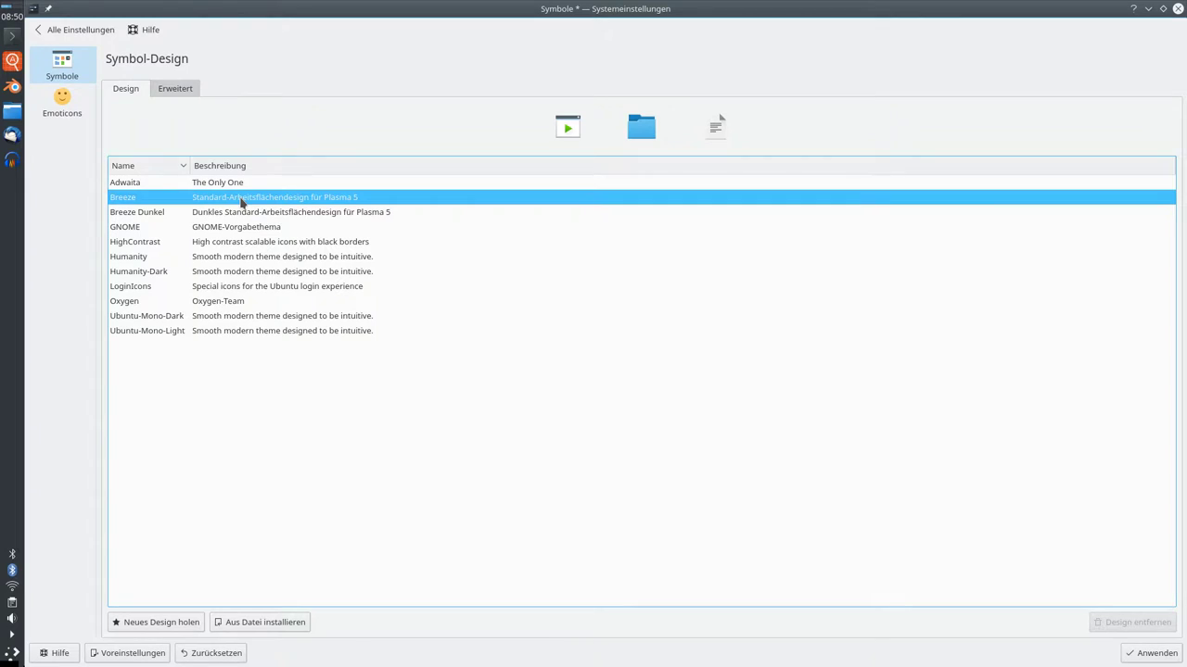
pyautogui.click(244, 215)
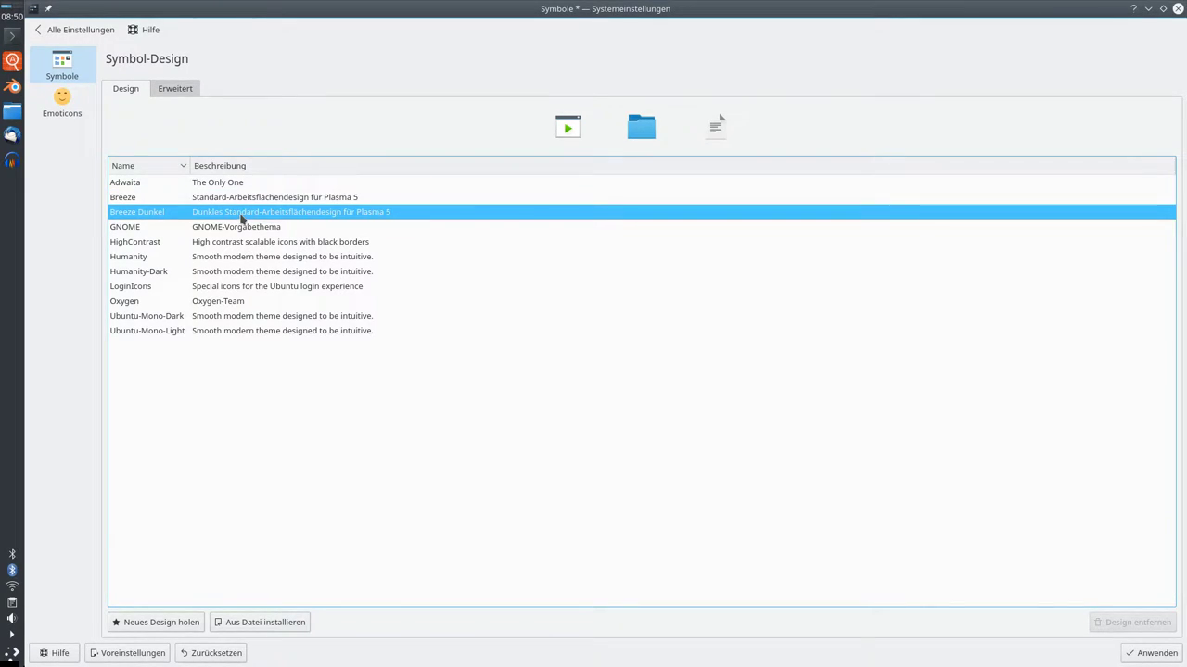
pyautogui.click(243, 198)
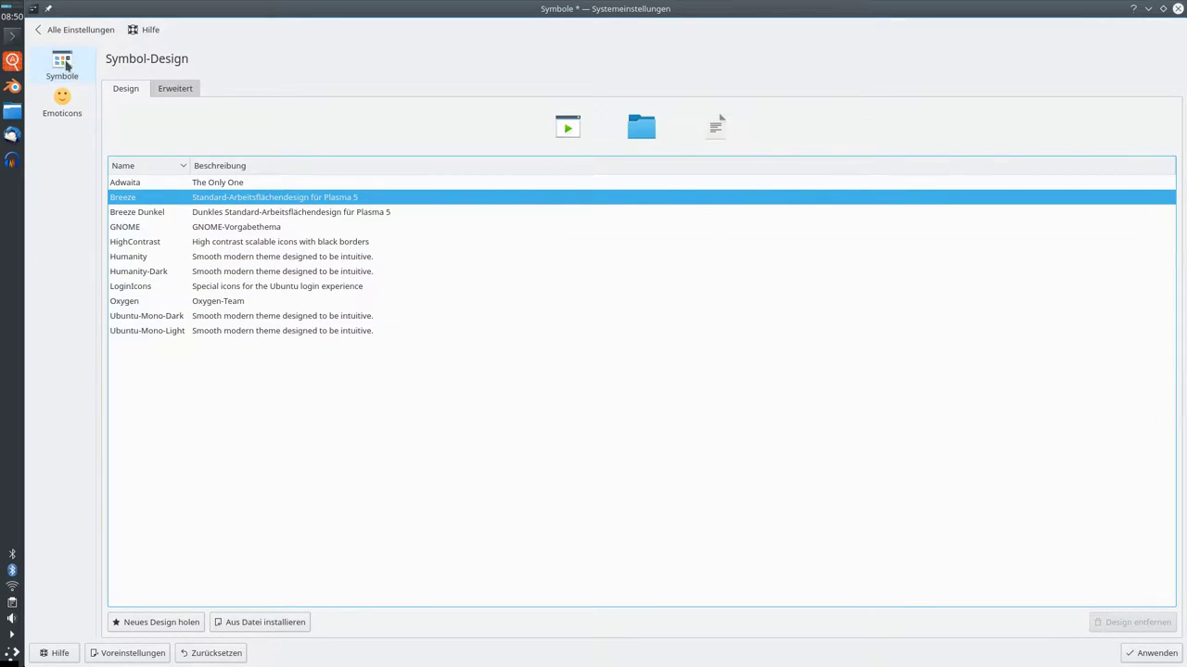
pyautogui.click(42, 30)
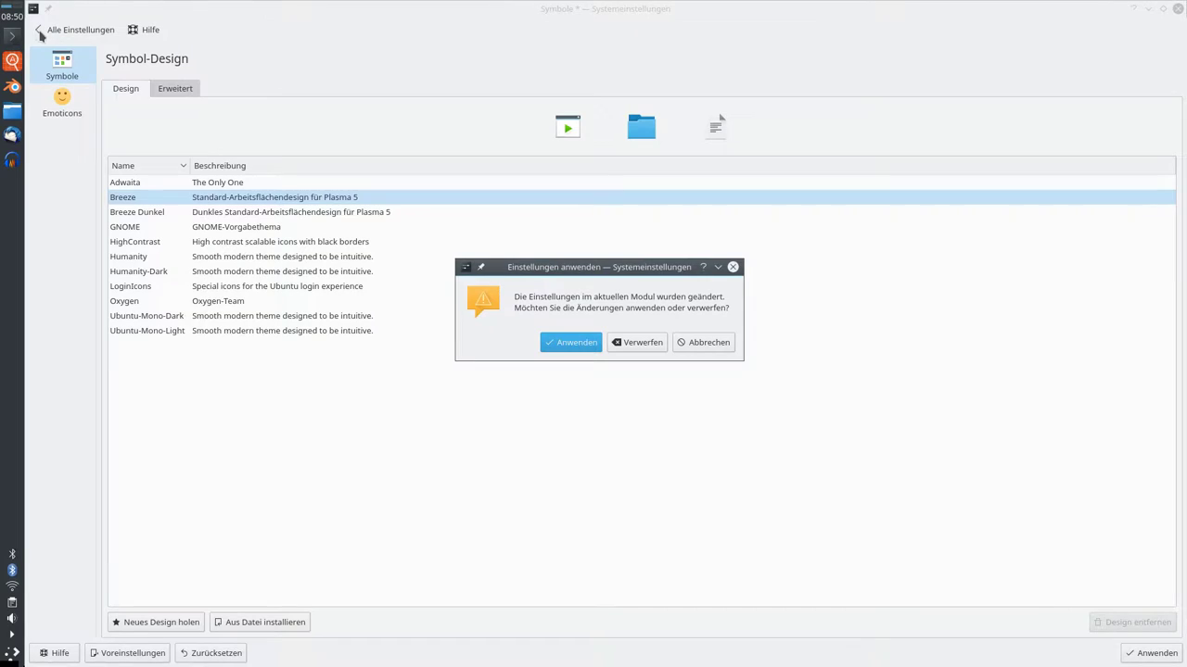
pyautogui.click(648, 347)
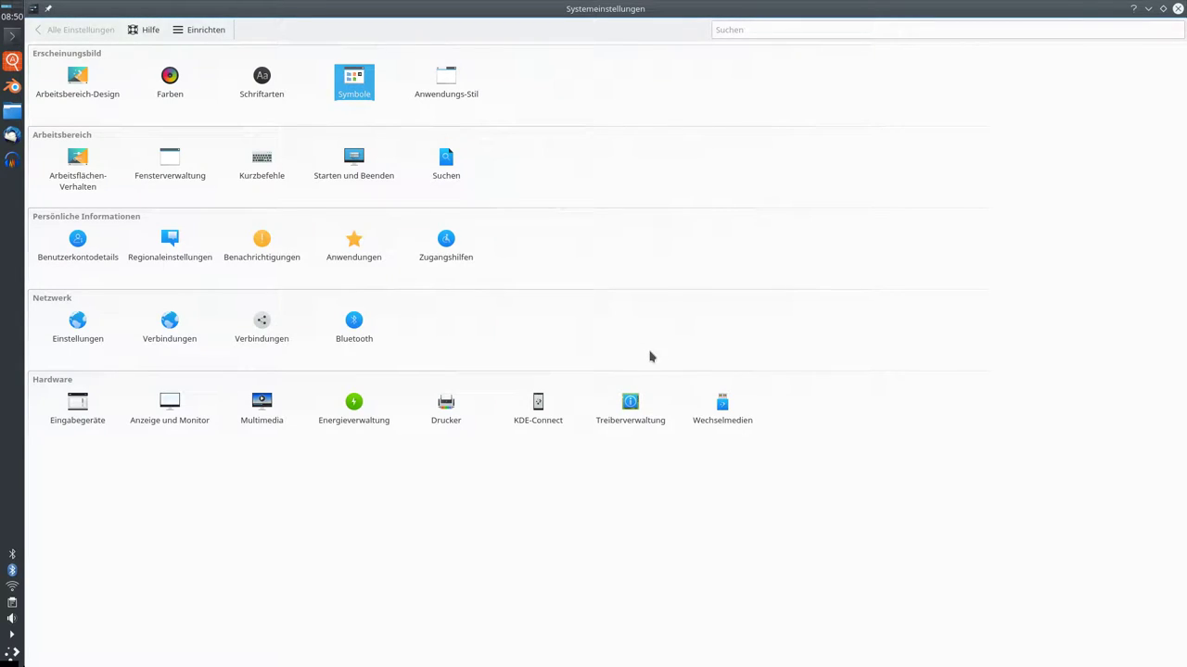
# Look through the desktop effects (Arbeitsflächen-Effekte) in the desktop behaviour settings, return to the settings overview and minimise the window.
pyautogui.click(88, 178)
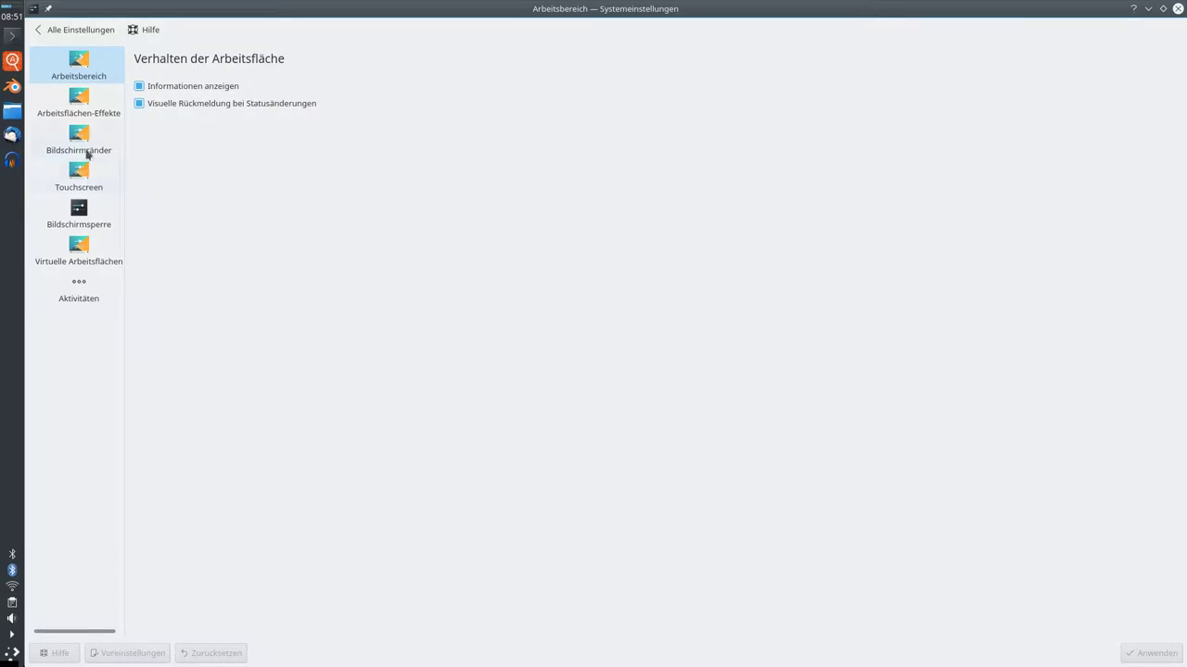
pyautogui.click(91, 113)
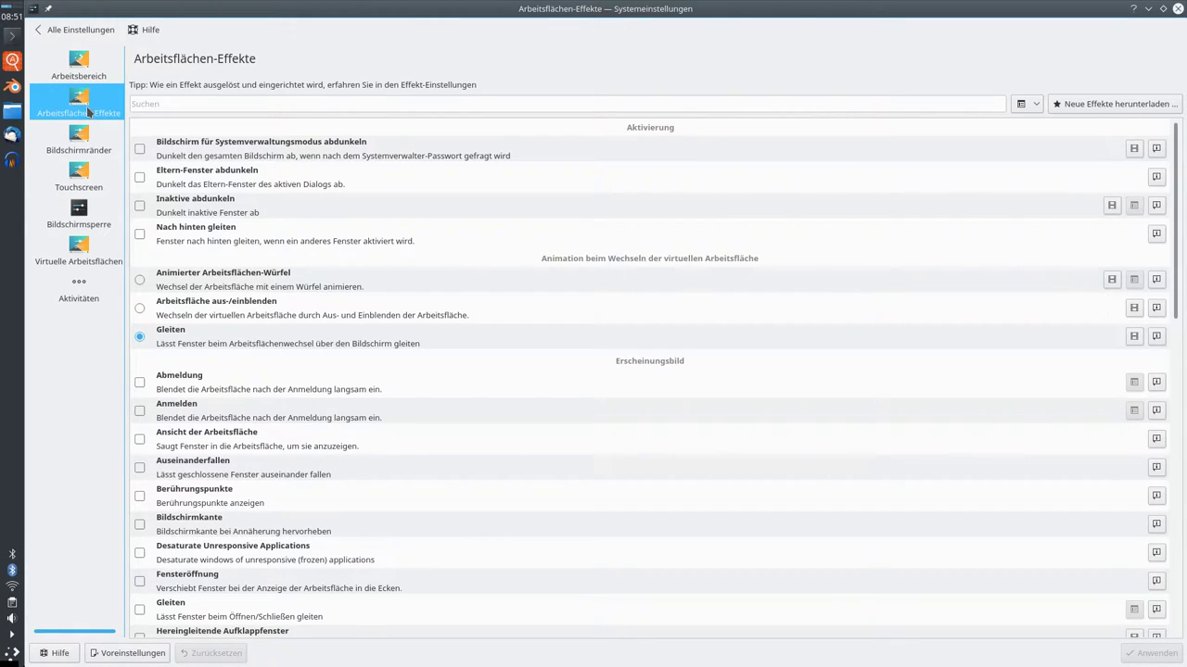
pyautogui.click(81, 67)
pyautogui.click(93, 100)
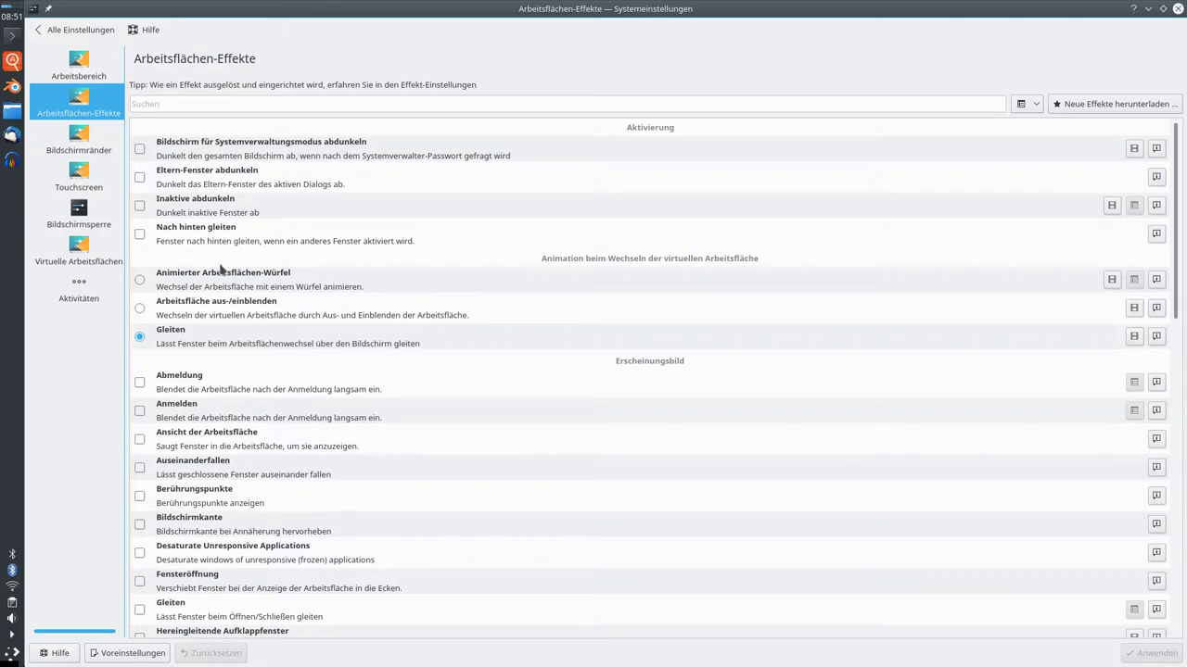
pyautogui.scroll(-1, 258, 297)
pyautogui.scroll(-1, 260, 299)
pyautogui.scroll(-3, 259, 298)
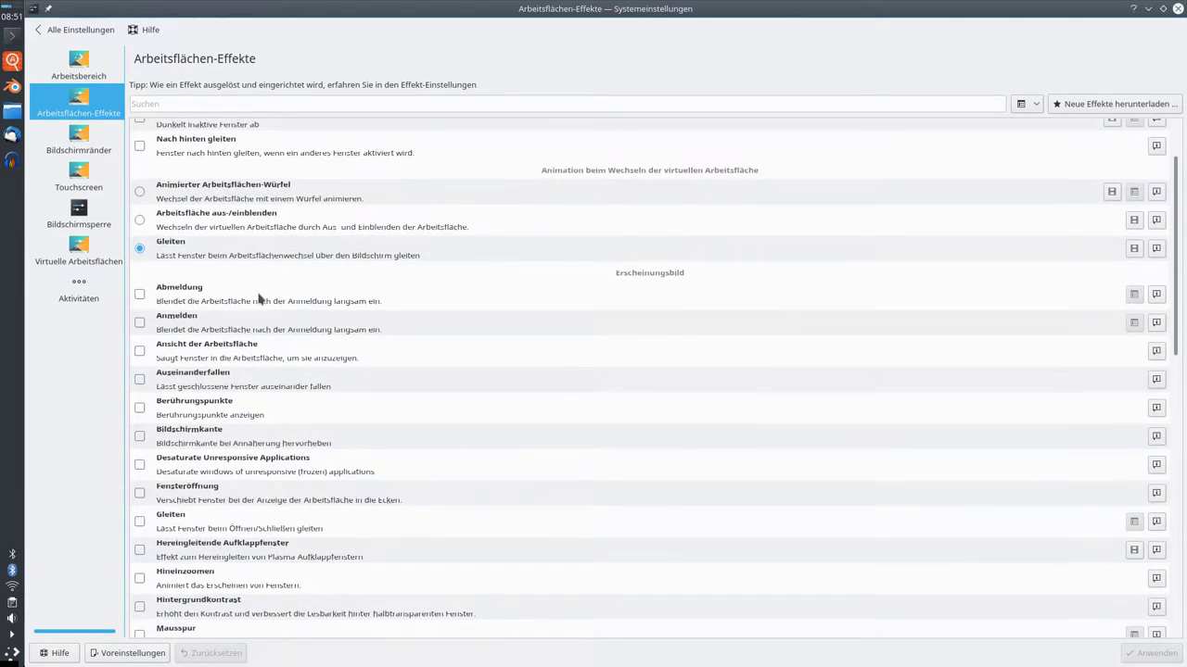
pyautogui.scroll(-3, 263, 299)
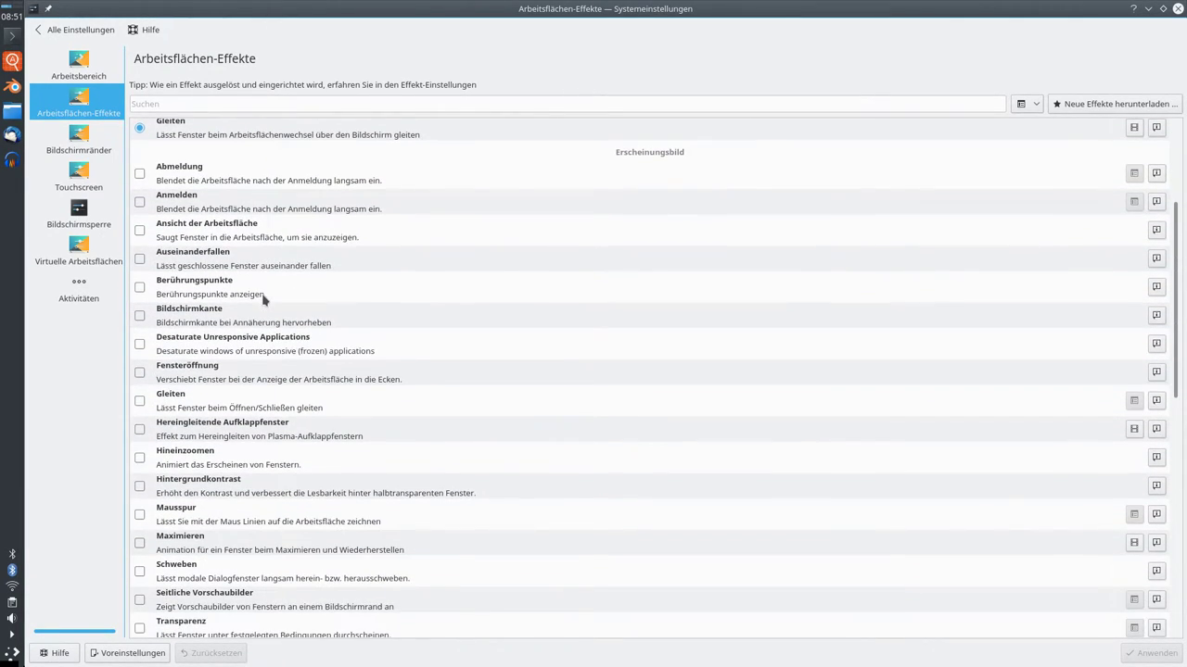
pyautogui.scroll(-1, 263, 298)
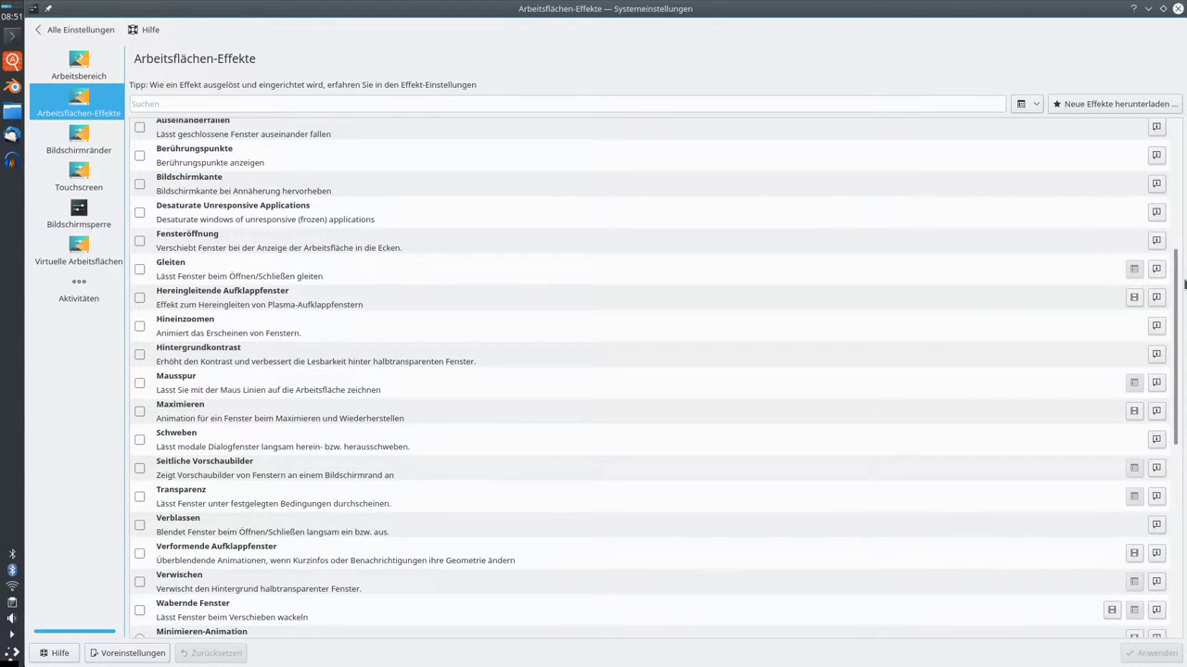
pyautogui.moveTo(1184, 285); pyautogui.dragTo(1184, 508)
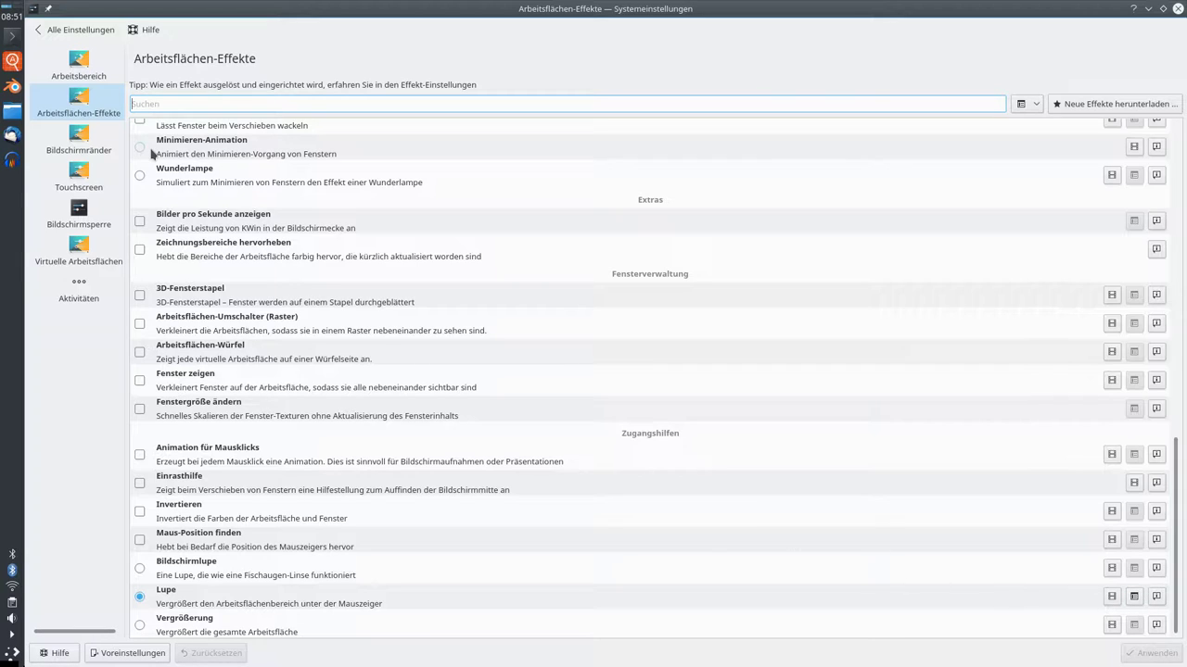
pyautogui.click(43, 34)
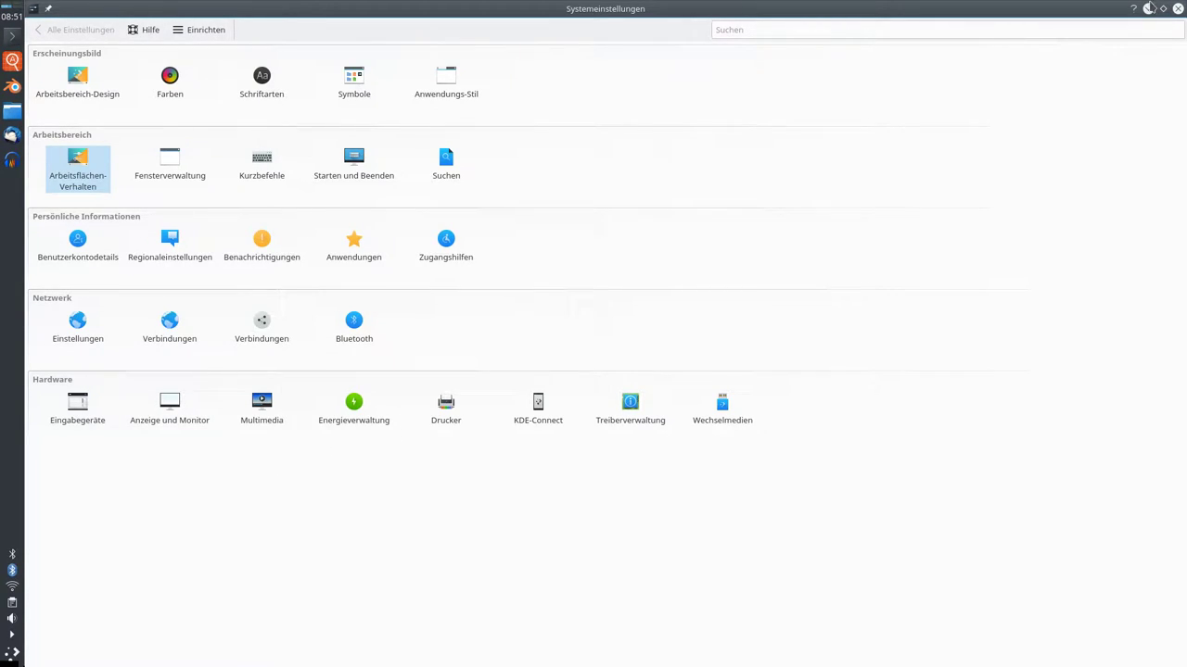
pyautogui.click(1148, 9)
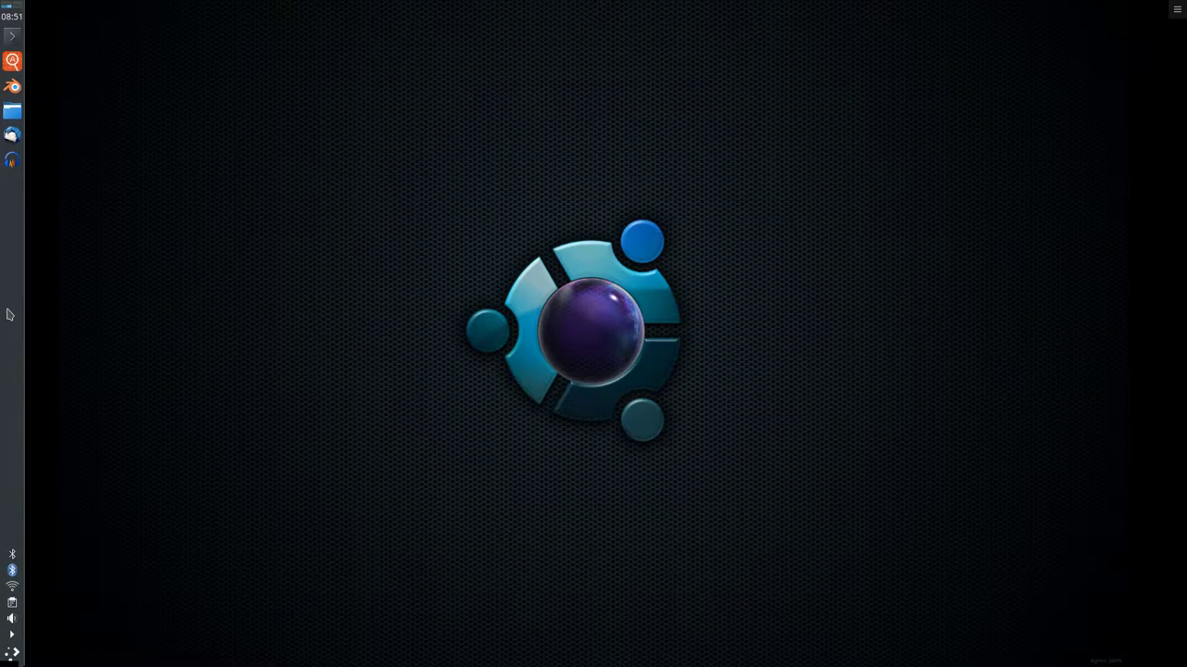
# Browse the application menu's categories, including Entwicklung and Lernprogramme, and close the menu.
pyautogui.click(13, 653)
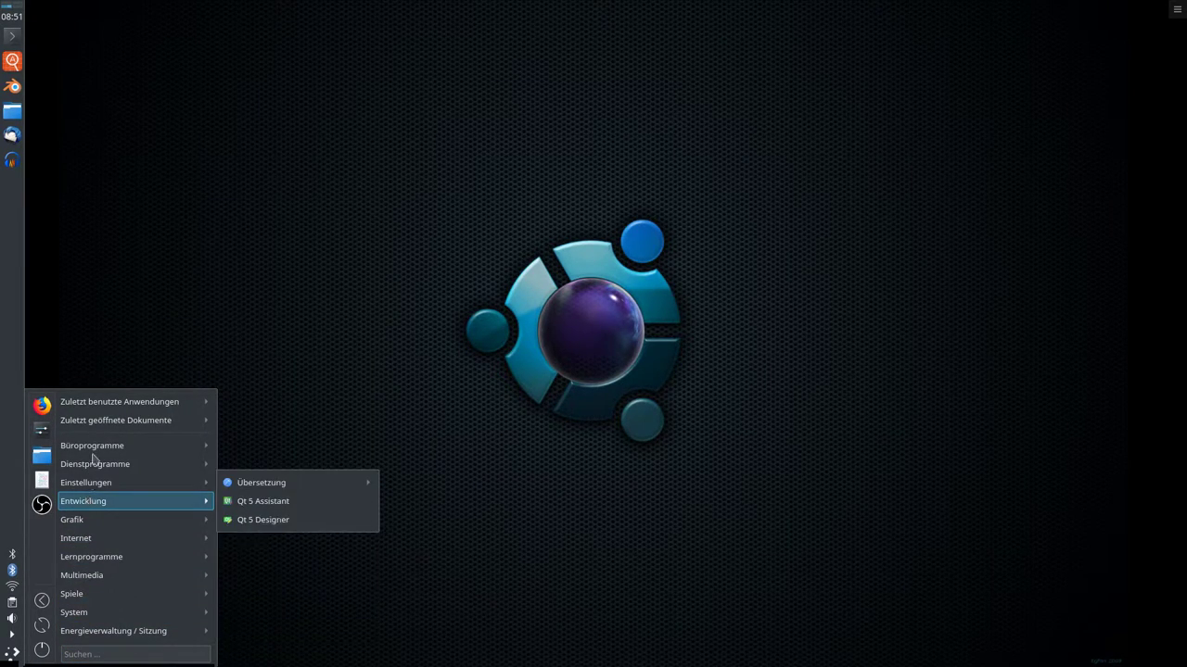
pyautogui.moveTo(123, 551)
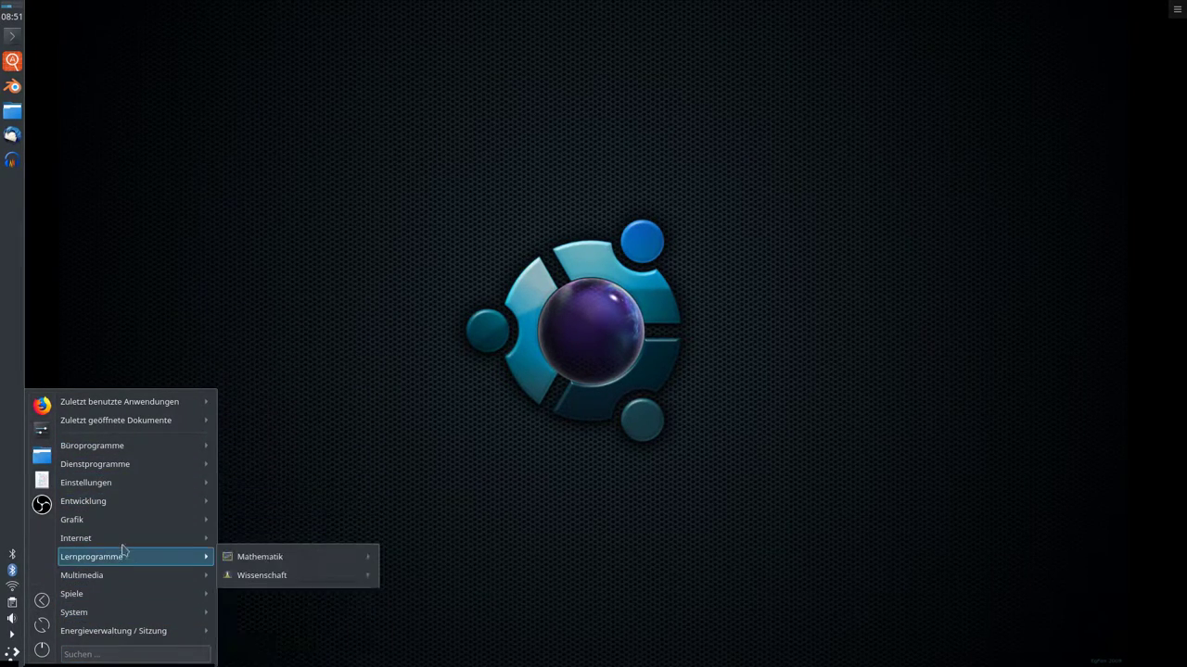
pyautogui.click(138, 283)
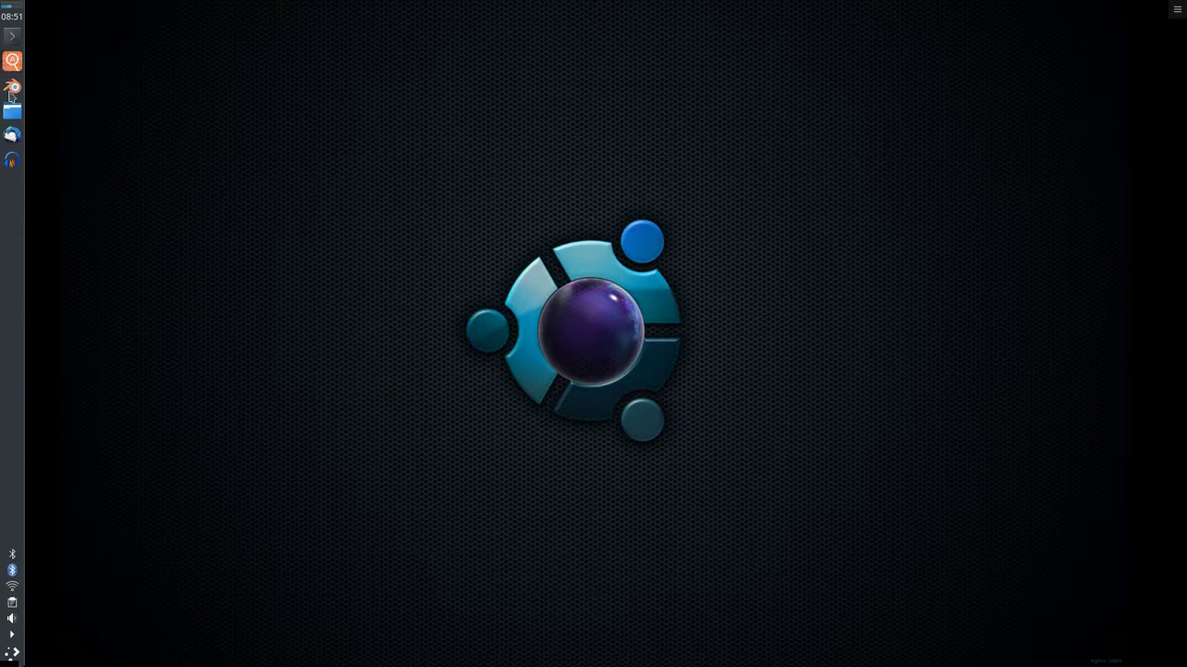
# View the context options of OpenJDK Java 8 Policy Tool and LibreOffice Calc in the application menu, and dismiss the menu without choosing any.
pyautogui.click(12, 653)
pyautogui.moveTo(86, 601)
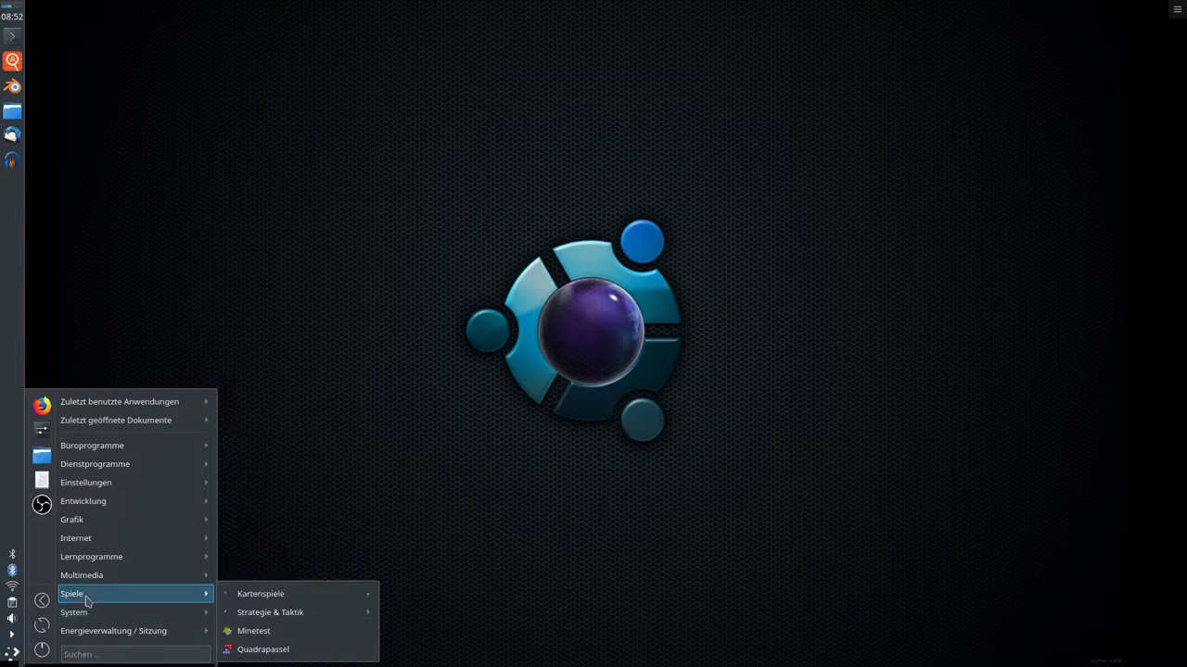
pyautogui.moveTo(105, 486)
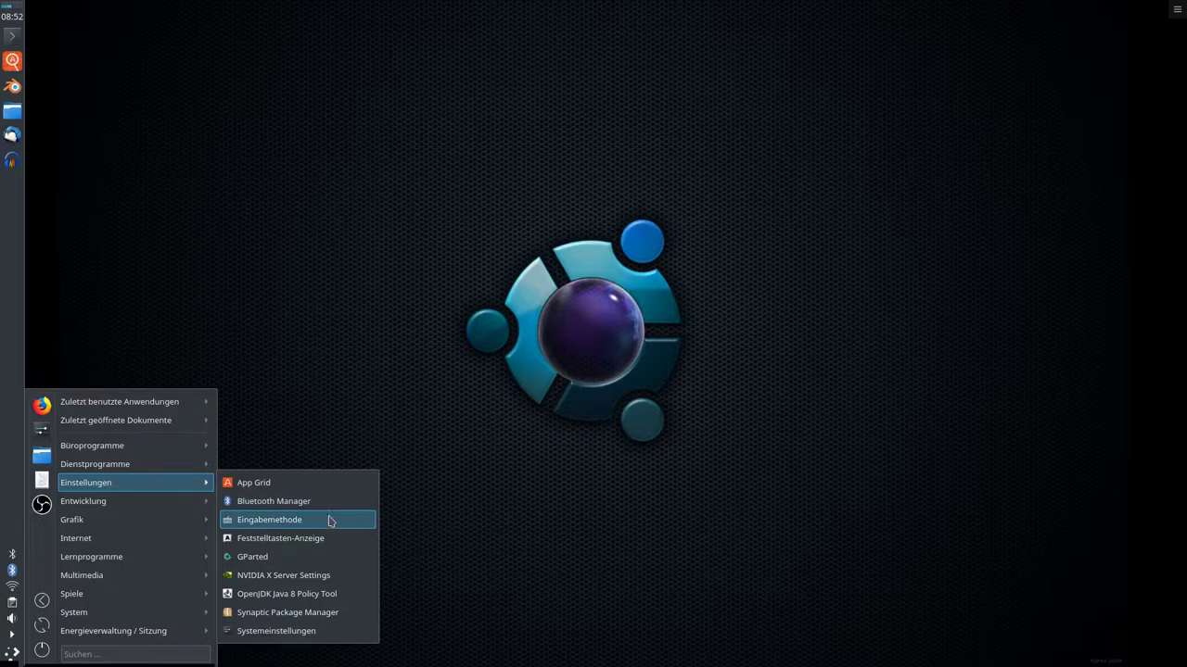
pyautogui.rightClick(331, 593)
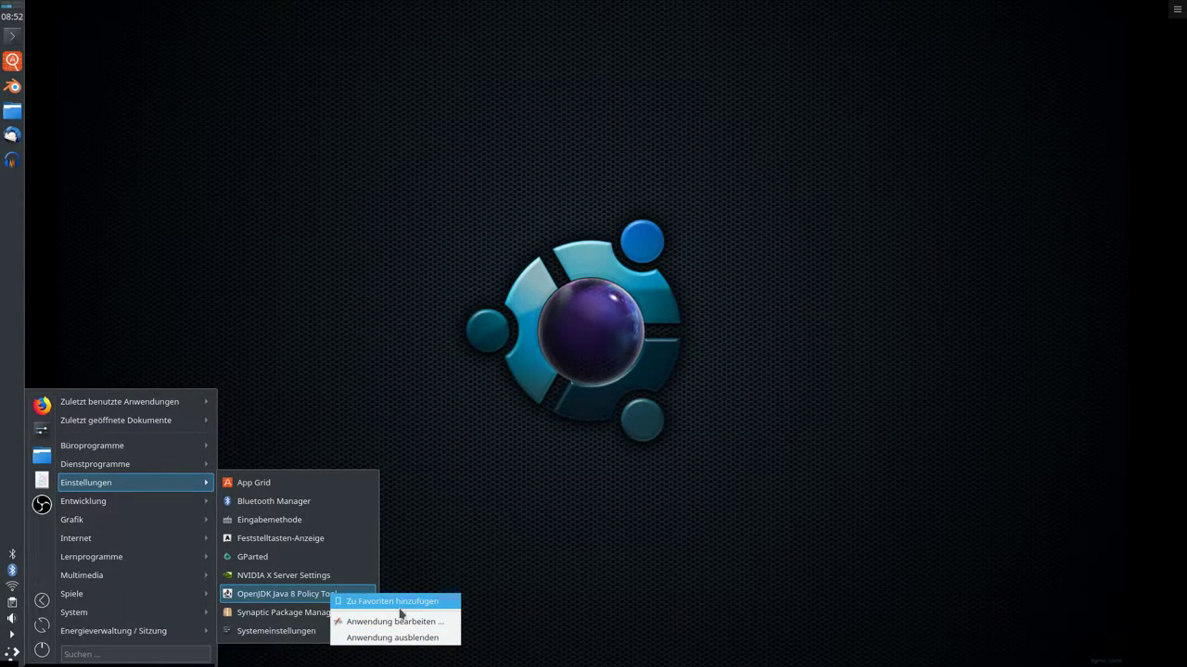
pyautogui.click(94, 452)
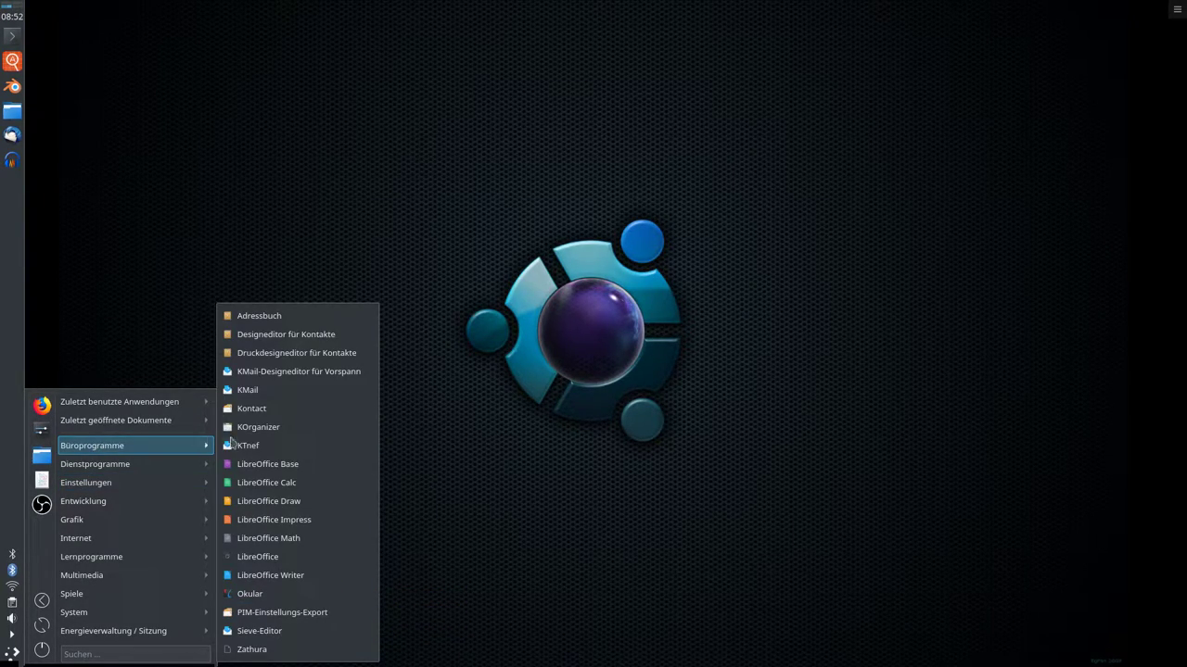
pyautogui.rightClick(308, 486)
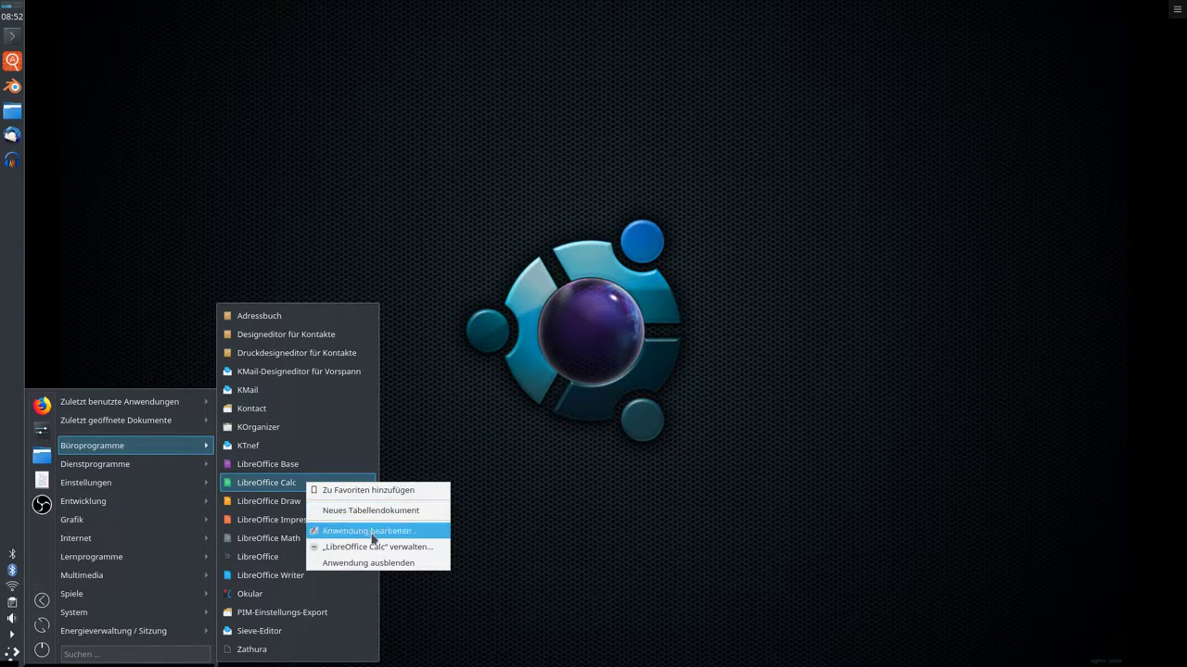
pyautogui.click(102, 522)
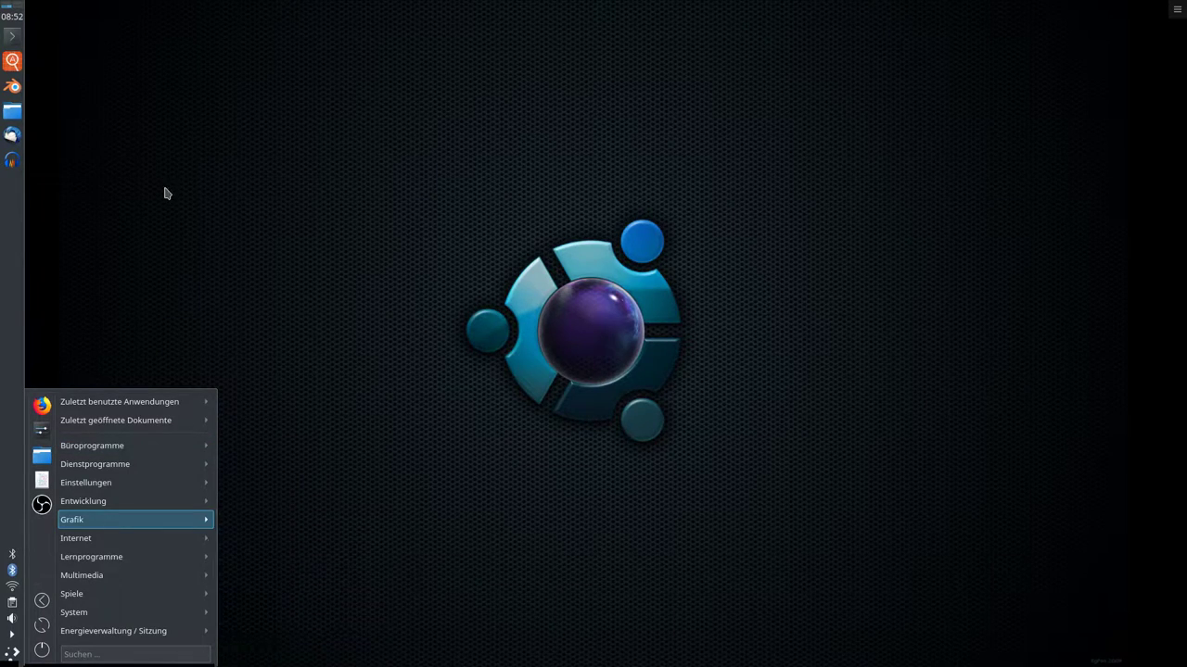
pyautogui.click(209, 225)
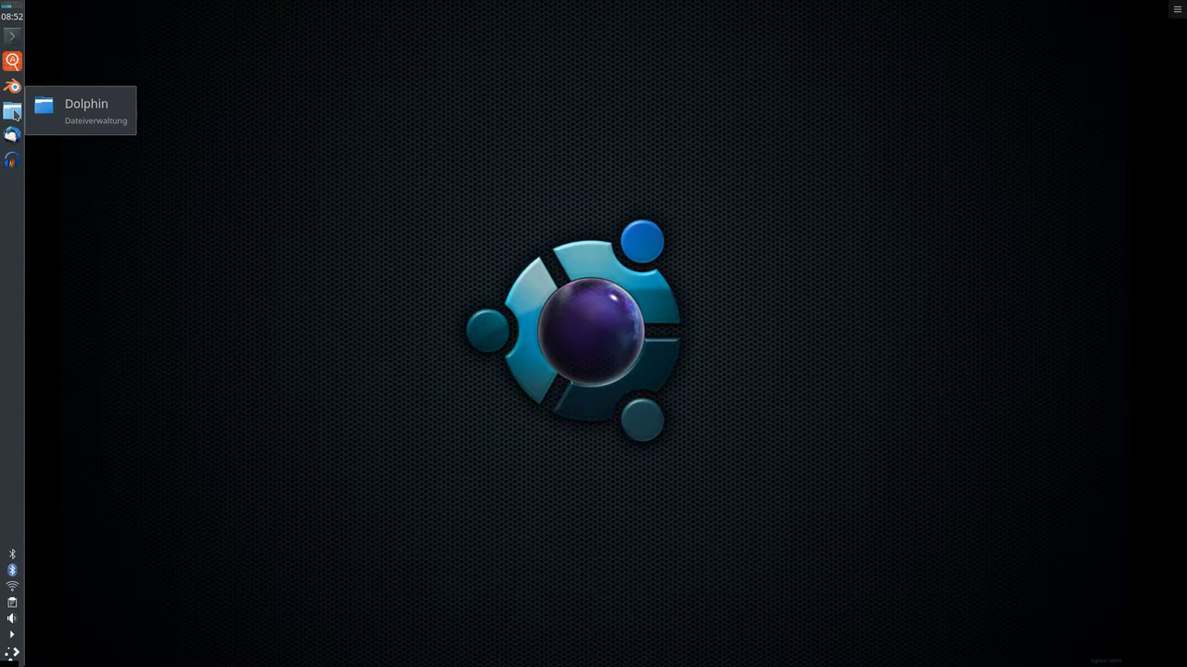
# Open the Dolphin file manager, split its view, show the Bilder folder in the second pane and close the split.
pyautogui.click(12, 112)
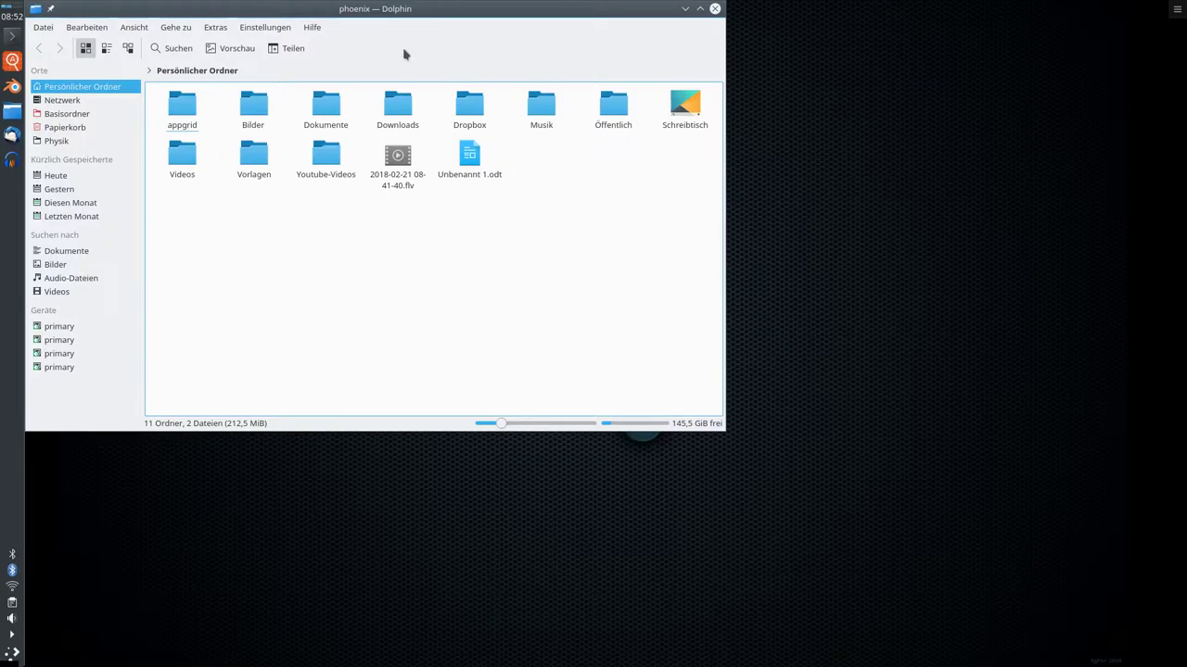
pyautogui.click(287, 52)
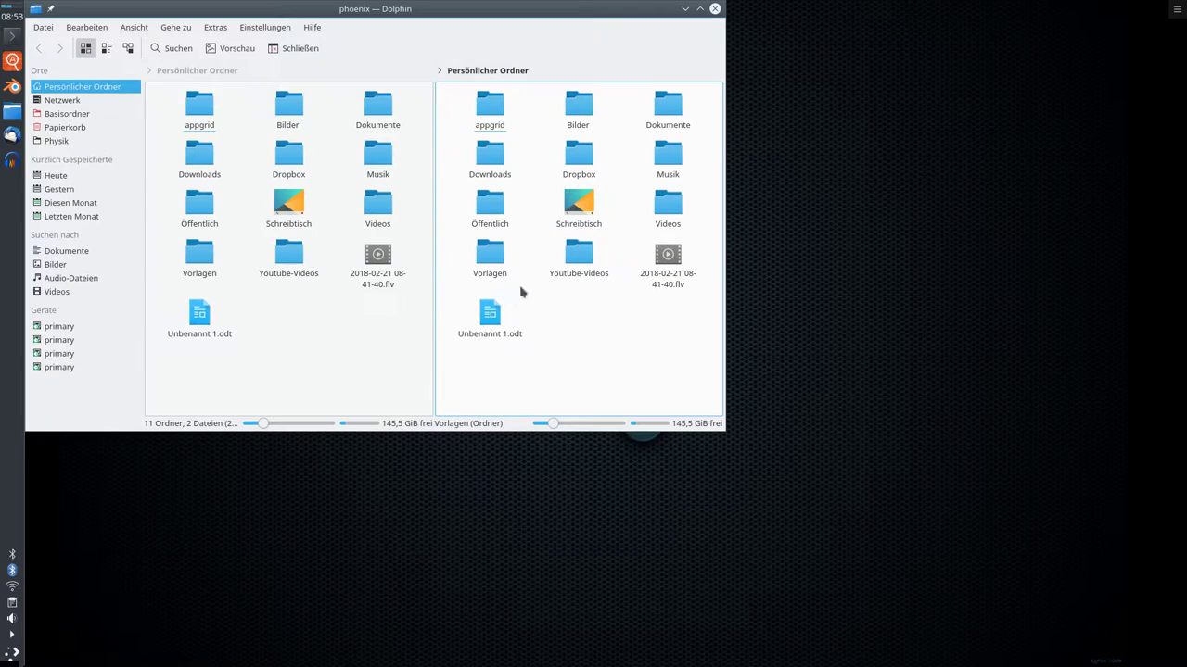
pyautogui.click(577, 103)
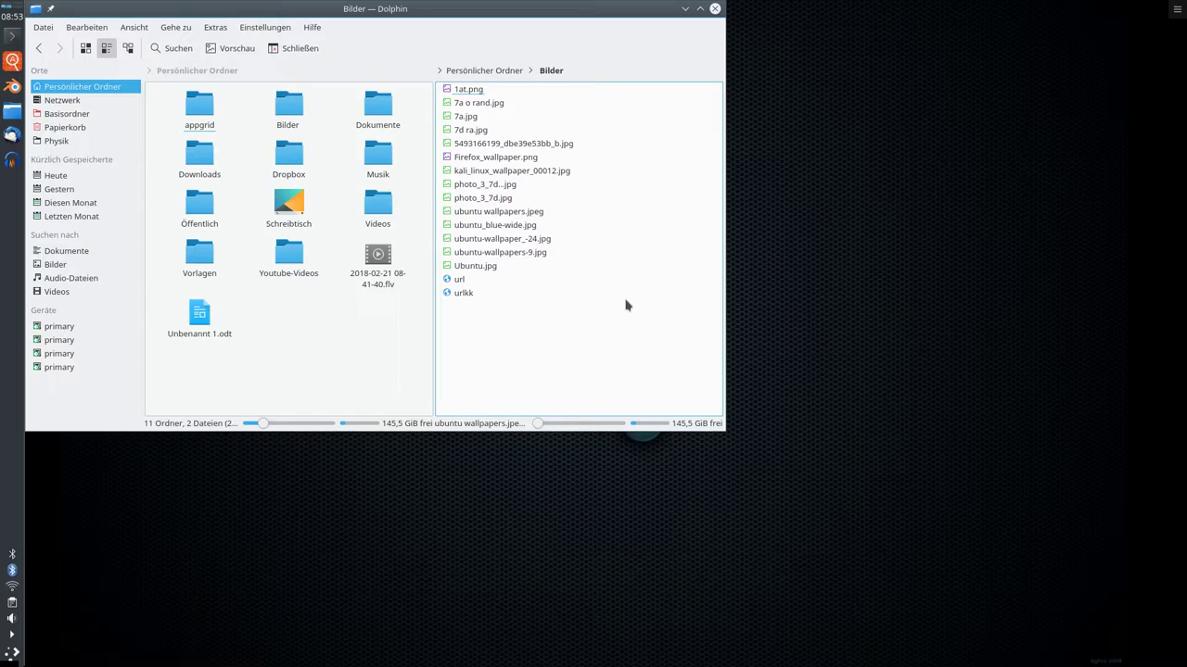
pyautogui.click(298, 55)
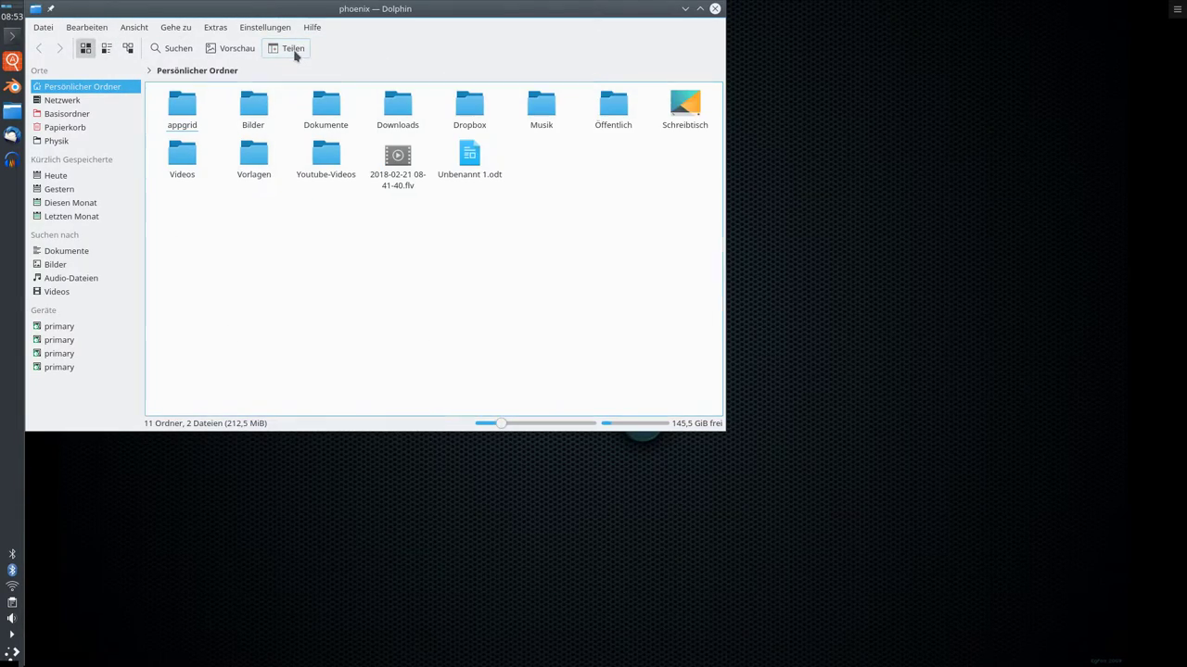
# Split the Dolphin view again, reduce the icon size in the second pane and close the file manager.
pyautogui.click(296, 52)
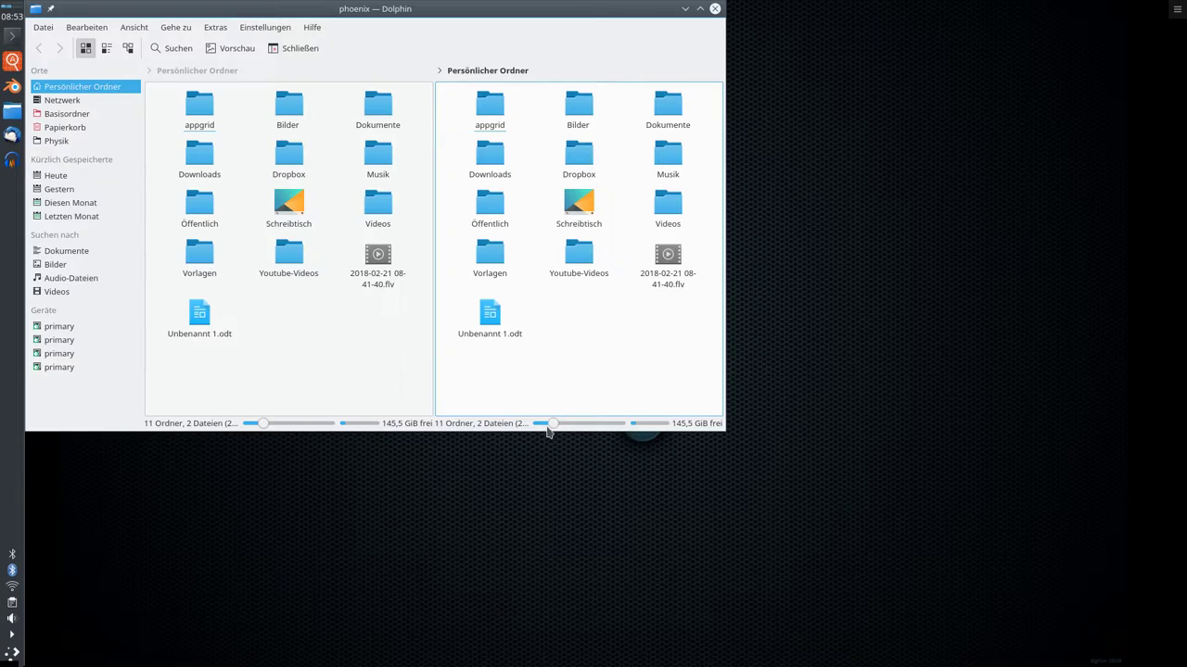
pyautogui.moveTo(553, 423)
pyautogui.mouseDown()
pyautogui.moveTo(569, 426)
pyautogui.moveTo(543, 425)
pyautogui.mouseUp()
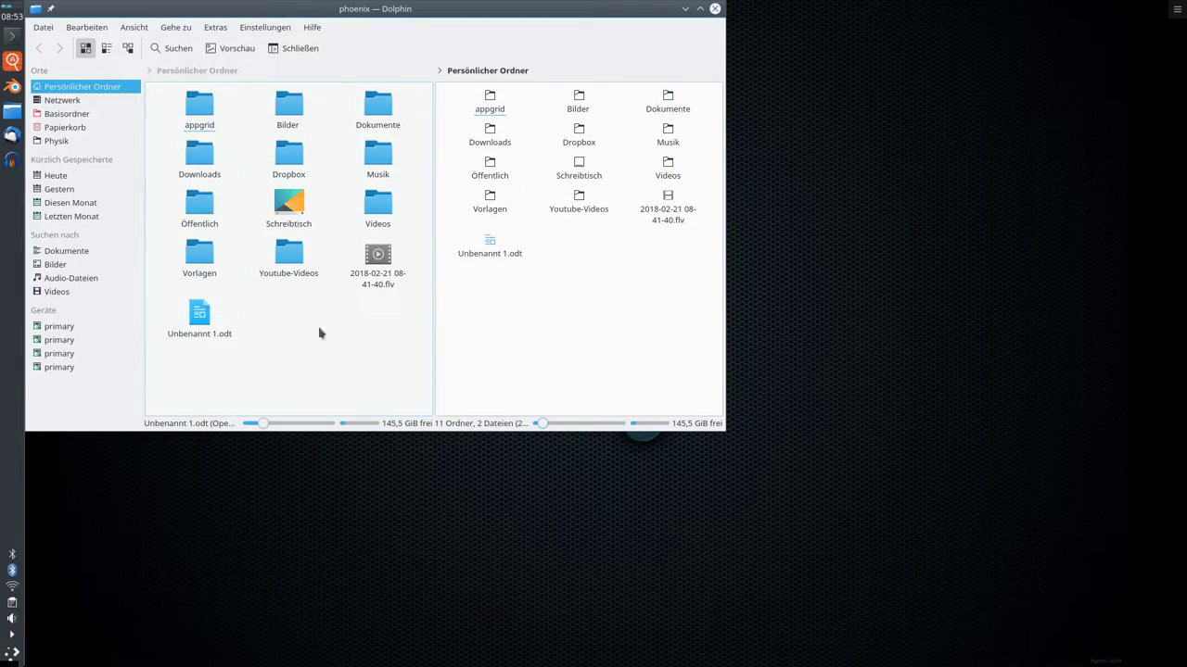
pyautogui.click(715, 10)
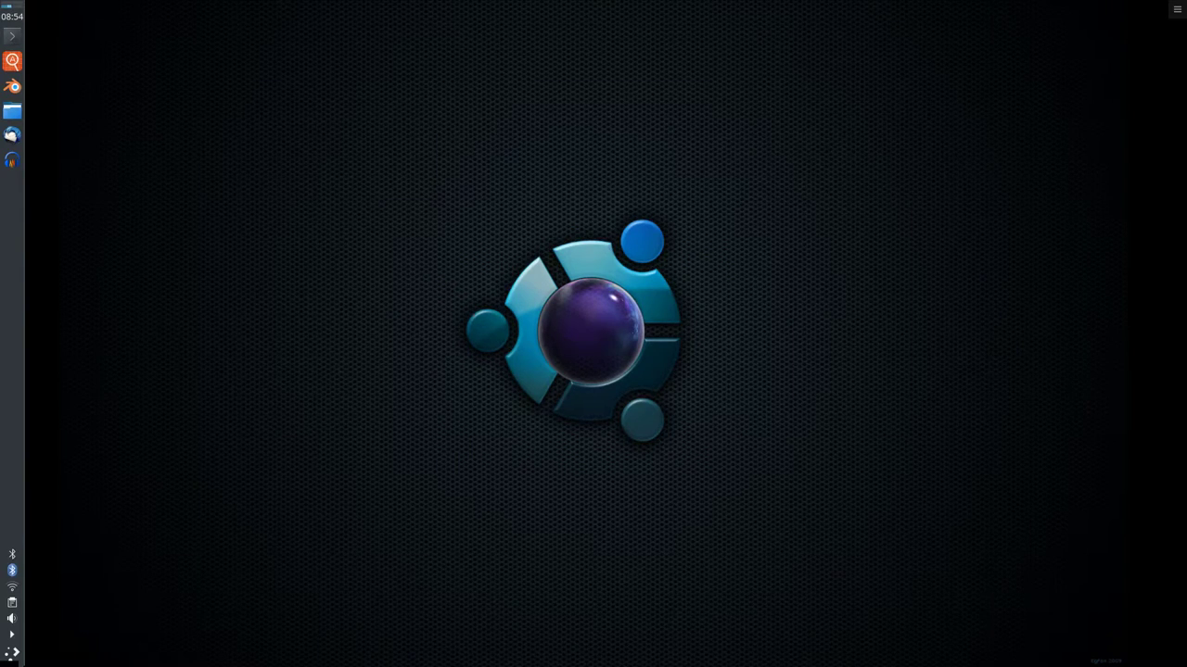
# Open a Konsole terminal, enlarge its window and increase the font size by four levels.
pyautogui.hotkey('ctrl', 'alt', 't')
pyautogui.moveTo(733, 206); pyautogui.dragTo(1001, 95)
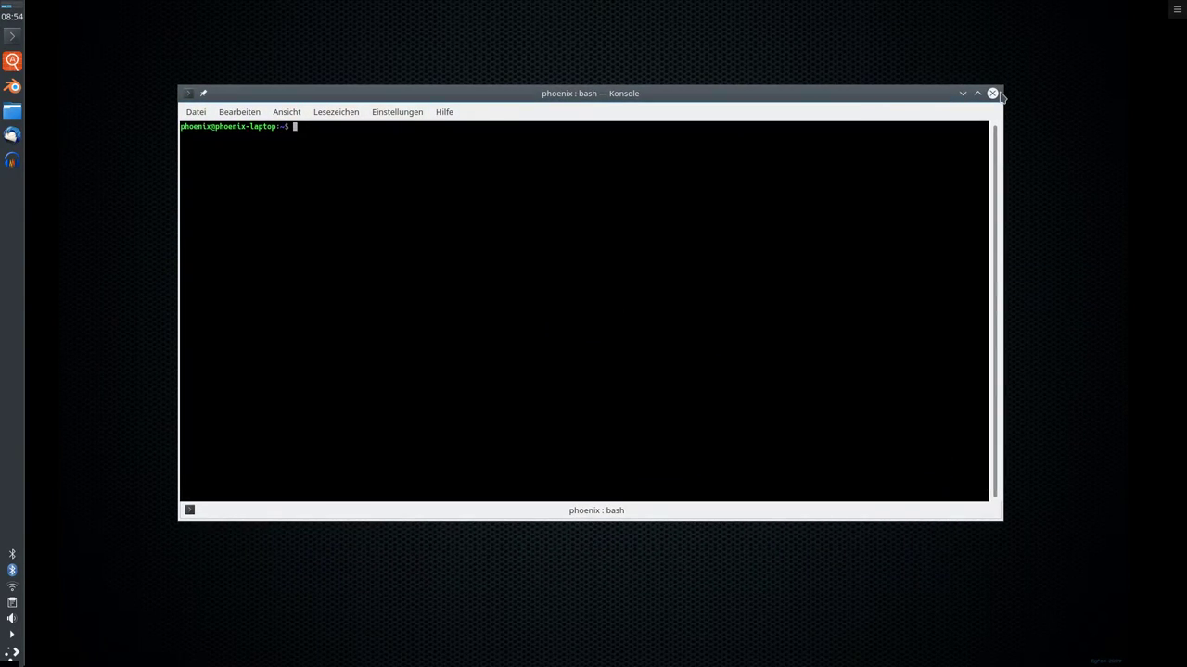
pyautogui.hotkey('ctrl', '+')
pyautogui.hotkey('ctrl', '+')
pyautogui.hotkey('ctrl', '+')
pyautogui.hotkey('ctrl', '+')
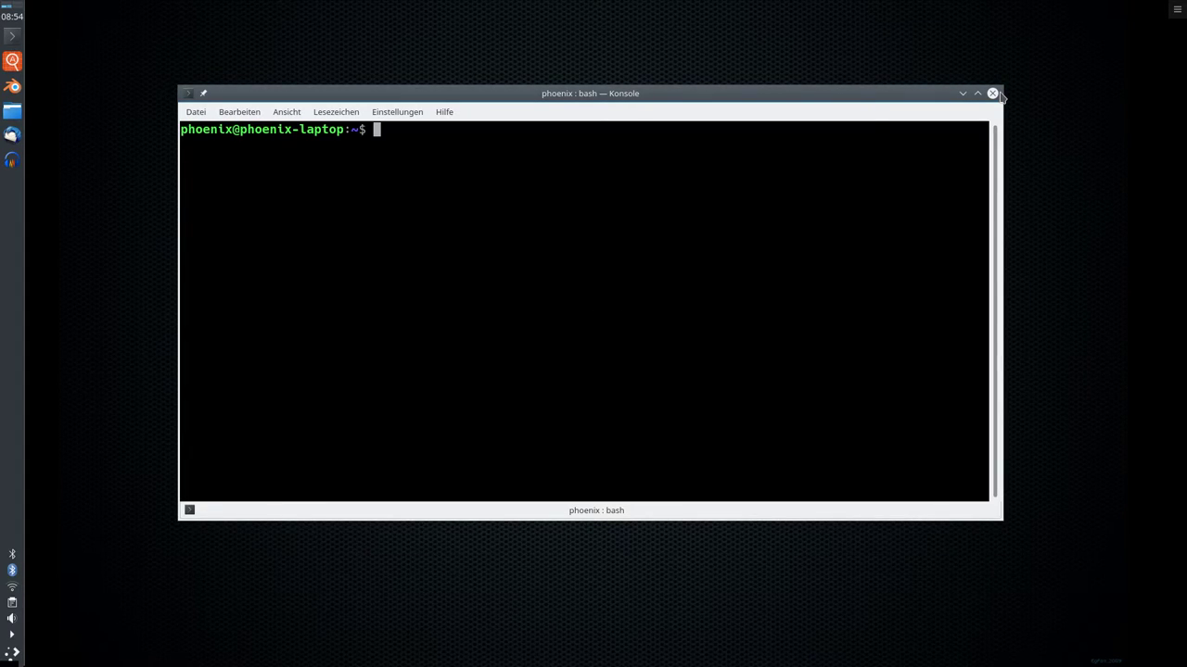
# Run the command sudo apt-get cinnamon, and close the terminal without entering the password.
pyautogui.write('sudo apt-get cinnam')
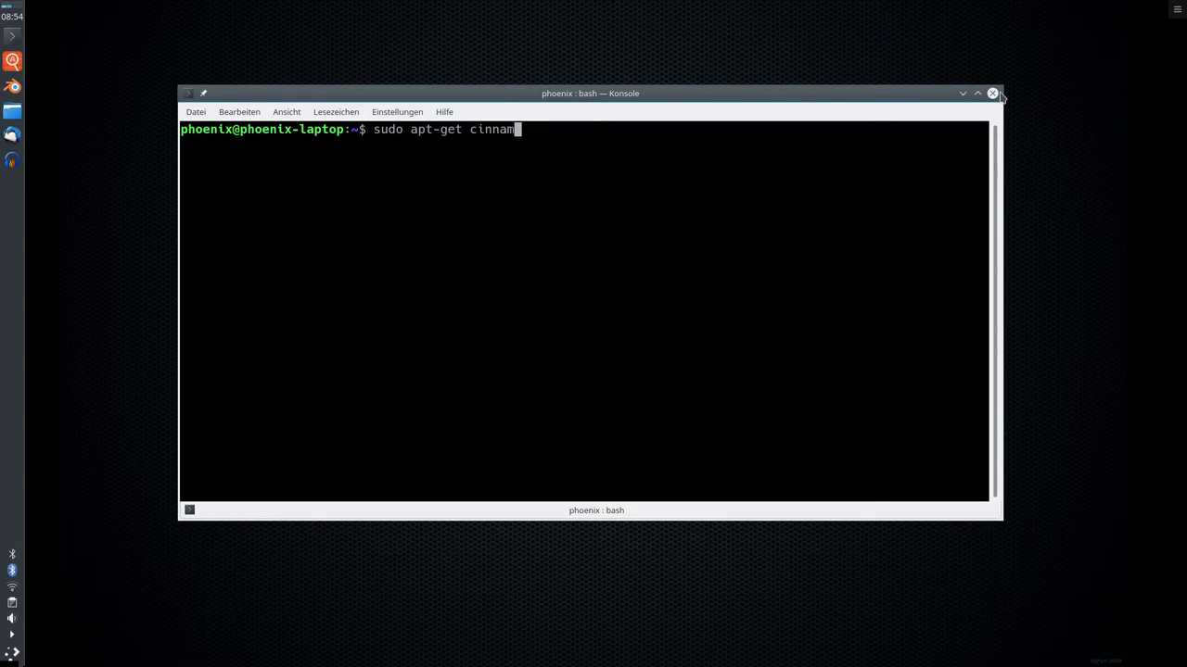
pyautogui.write('on')
pyautogui.press('Return')
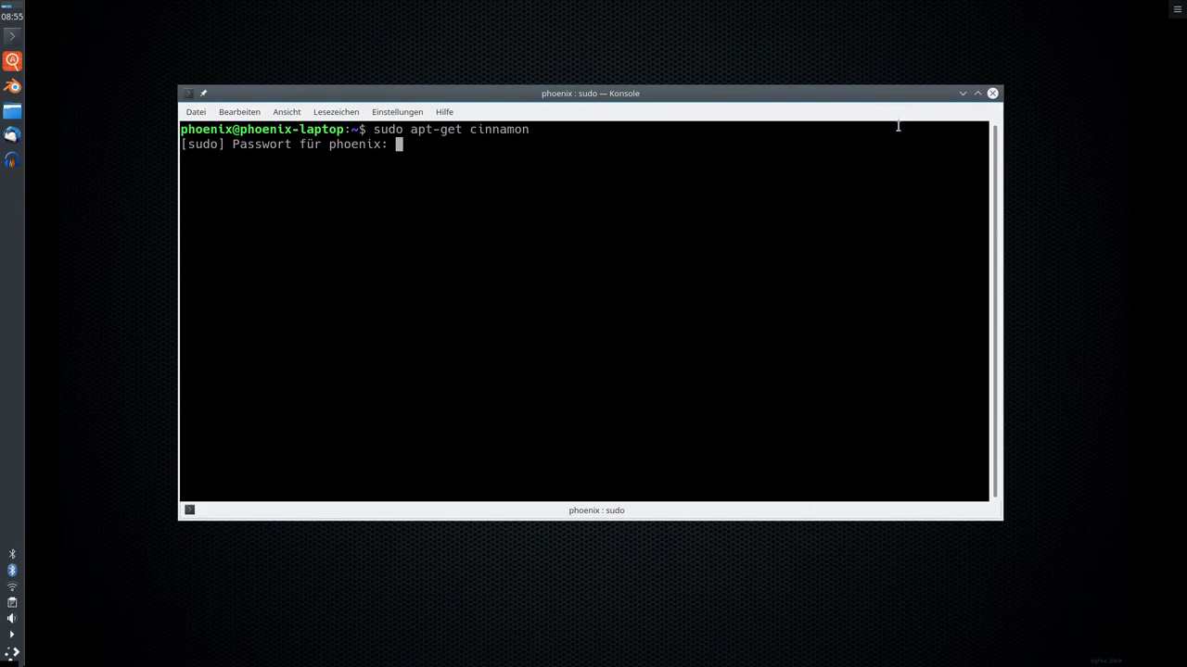
pyautogui.click(993, 95)
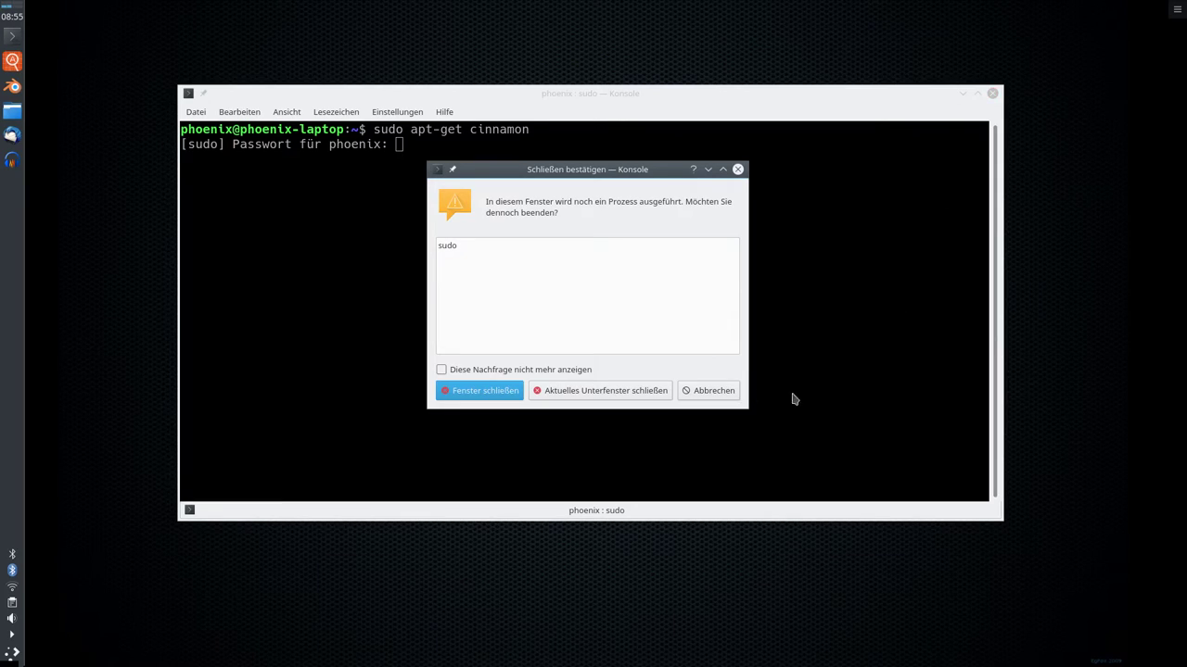
pyautogui.click(647, 397)
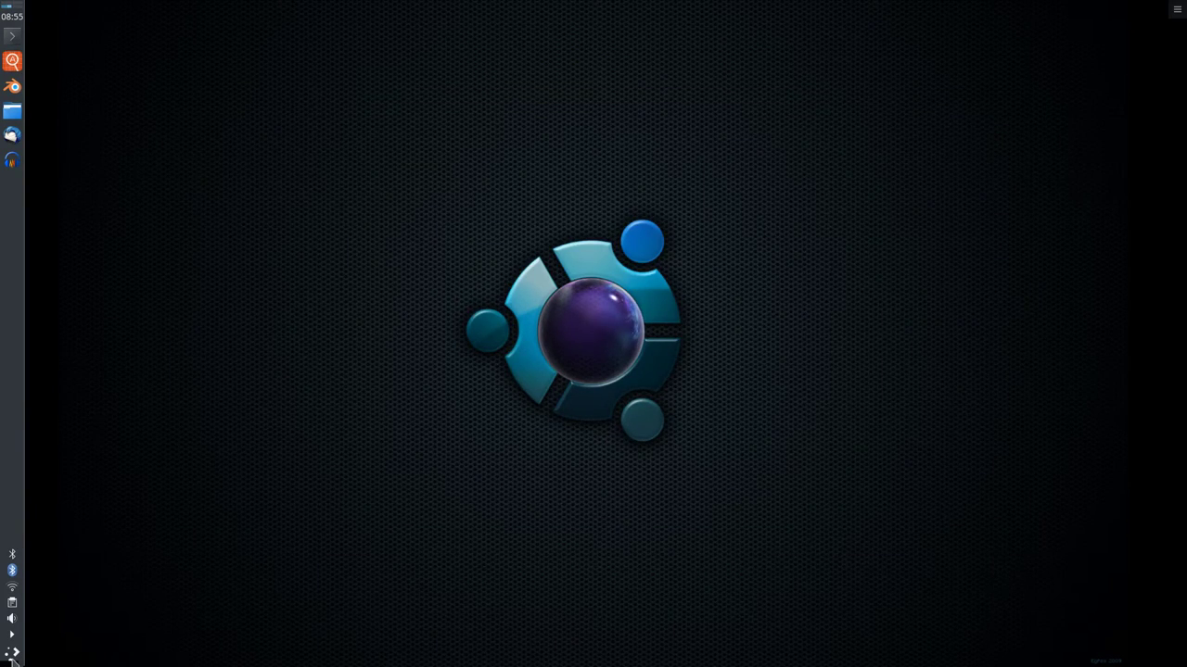